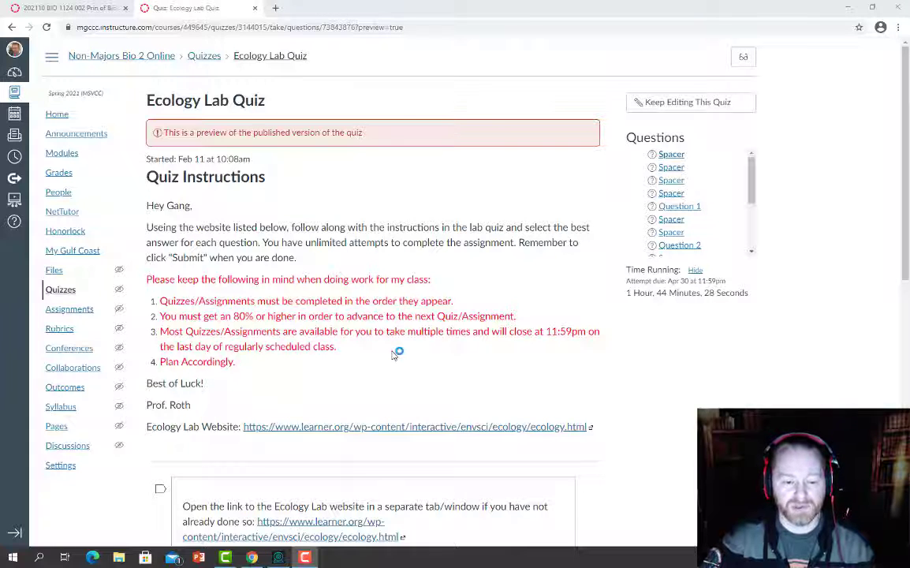
# Step: Open the Ecology Lab website link from the quiz in its own window and arrange it side by side with the quiz
pyautogui.scroll(-1, 394, 355)
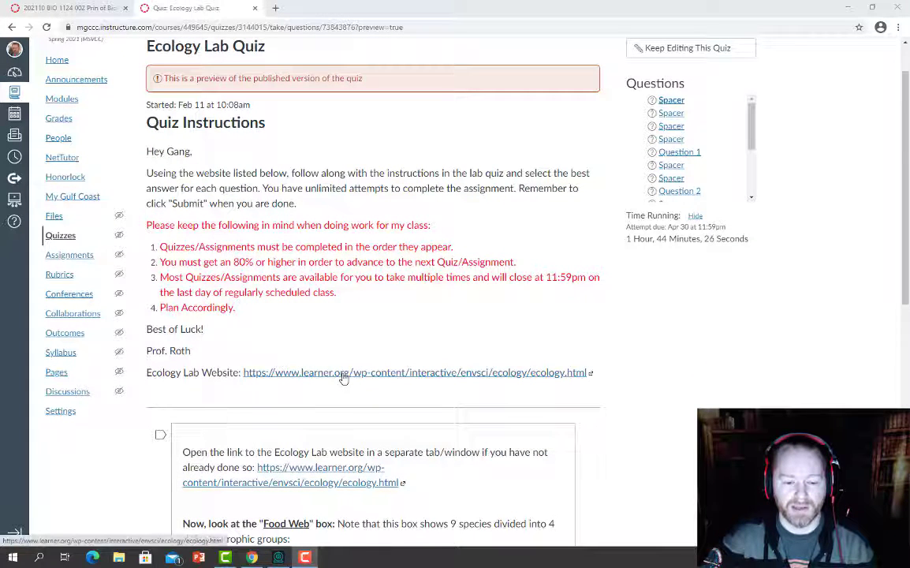
pyautogui.rightClick(343, 376)
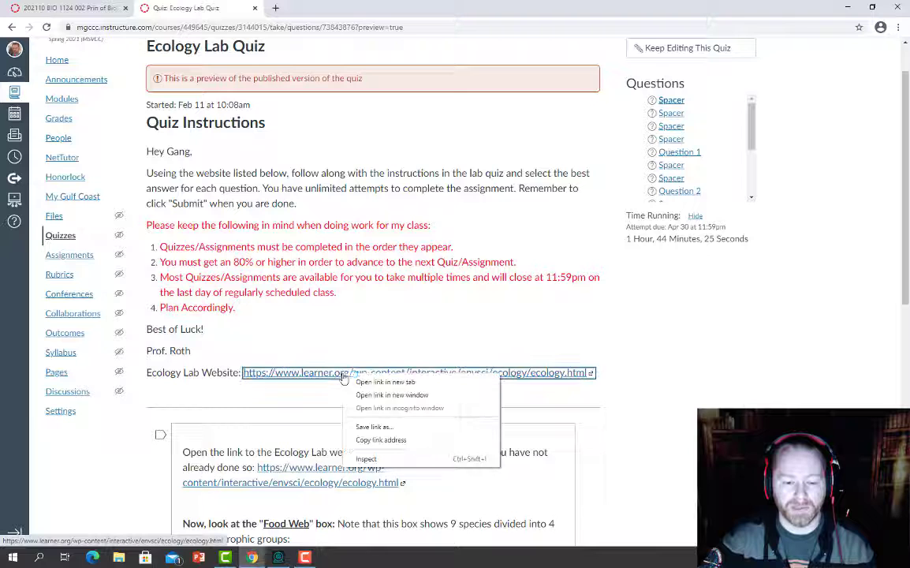
pyautogui.click(391, 383)
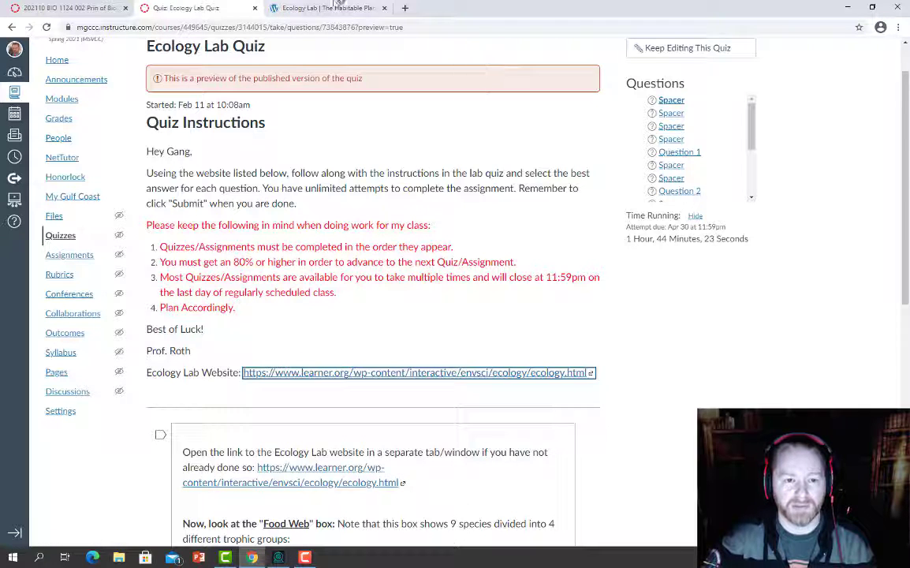
pyautogui.moveTo(336, 7); pyautogui.dragTo(587, 119)
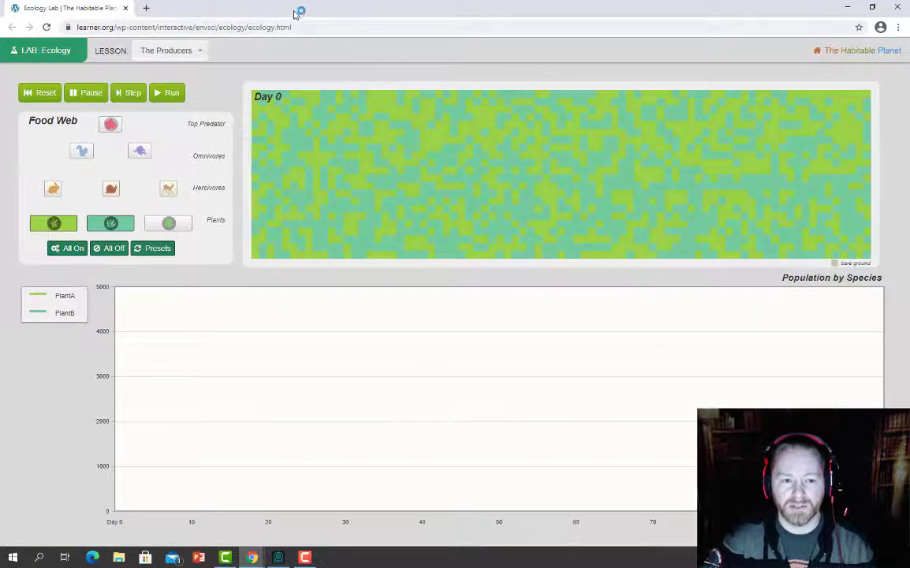
pyautogui.moveTo(294, 14); pyautogui.dragTo(899, 365)
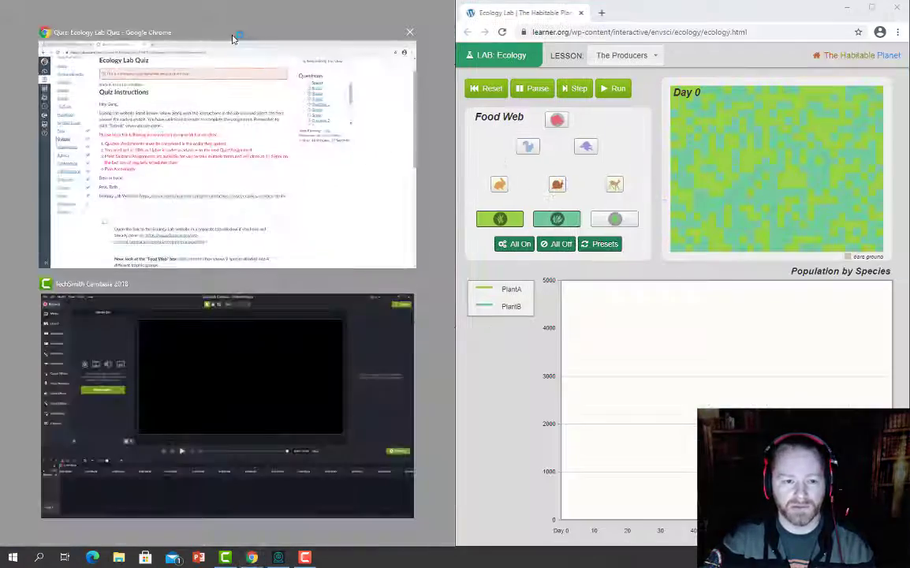
pyautogui.click(210, 96)
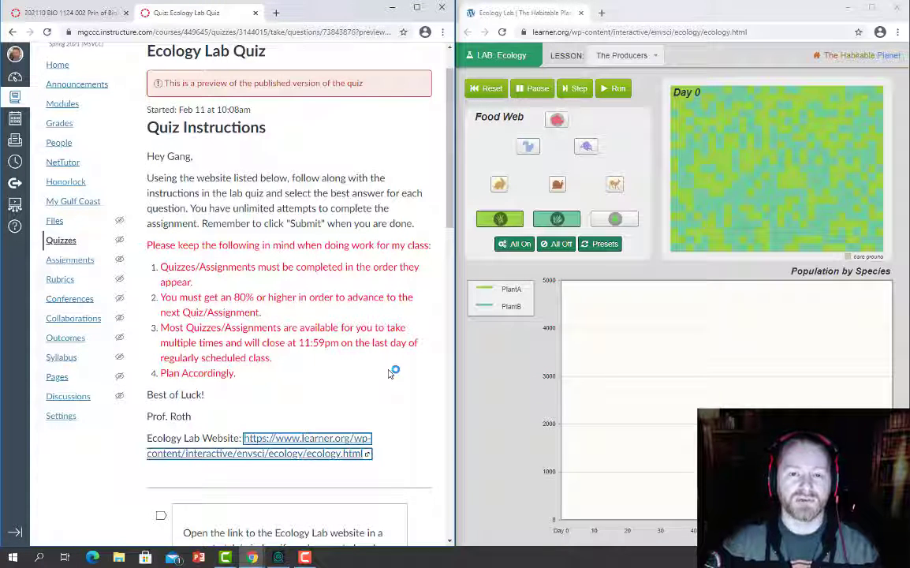
# Step: Read the quiz's Food Web instructions on the species and trophic groups, and advance to the following quiz page
pyautogui.scroll(-3, 415, 376)
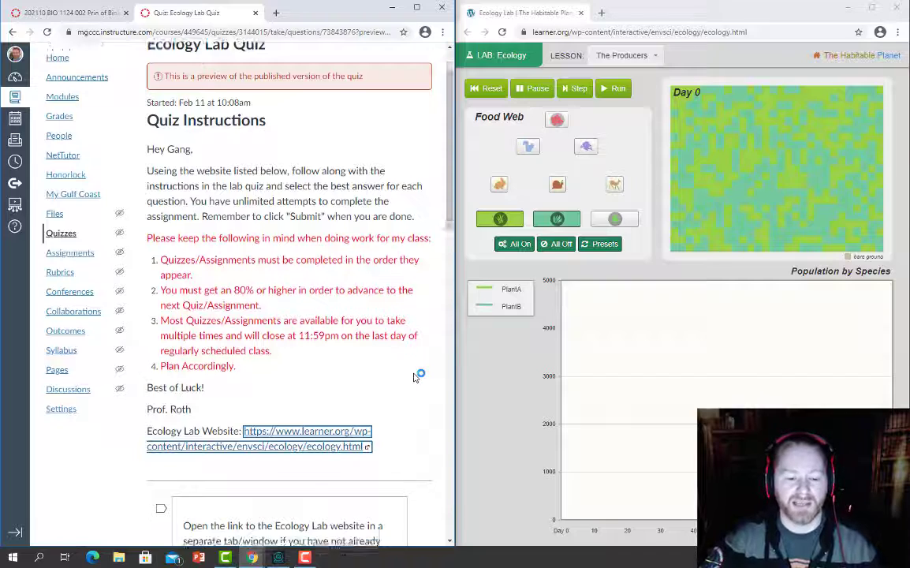
pyautogui.scroll(-5, 416, 376)
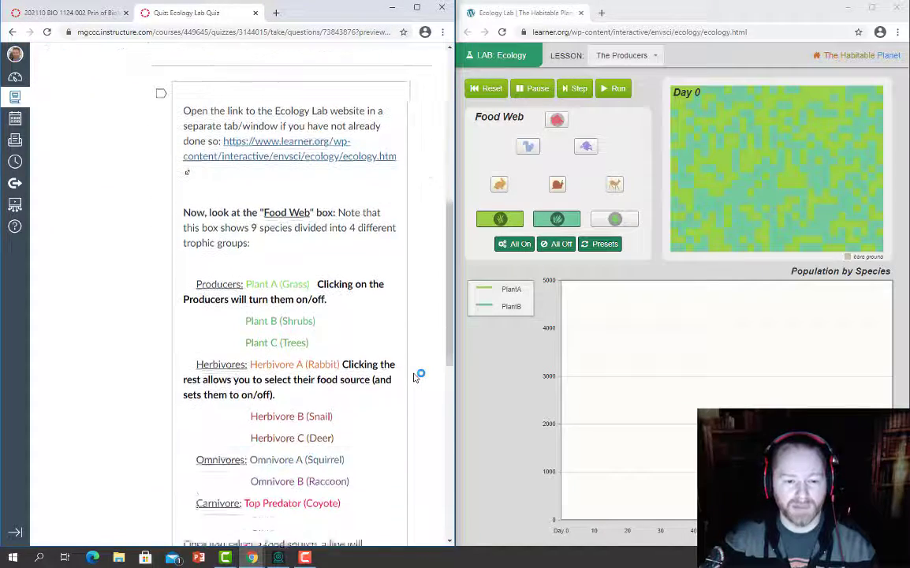
pyautogui.scroll(-1, 415, 376)
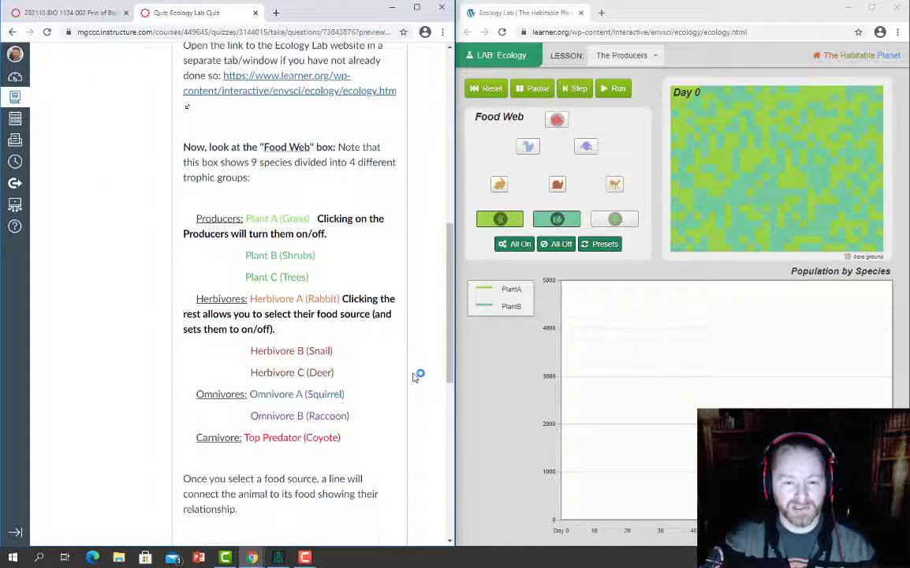
pyautogui.scroll(1, 416, 376)
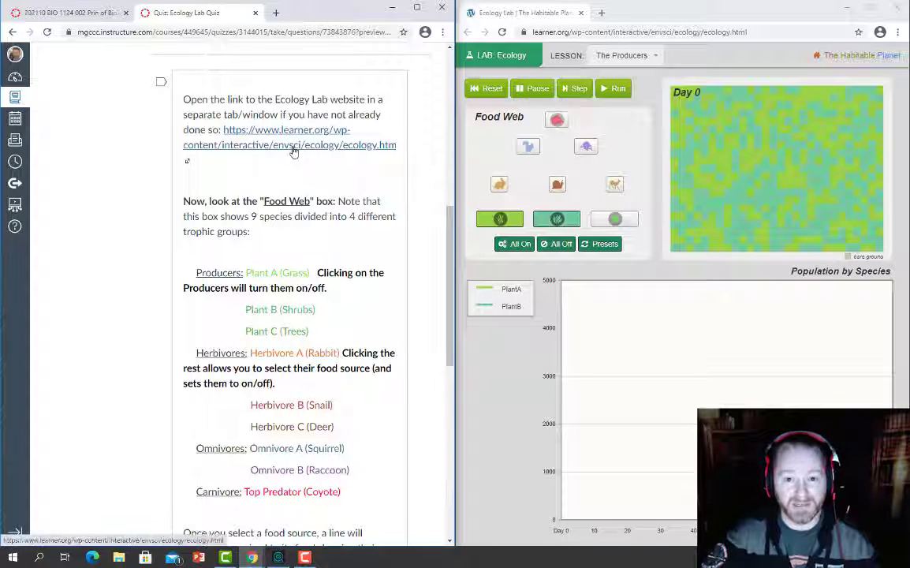
pyautogui.scroll(-1, 420, 366)
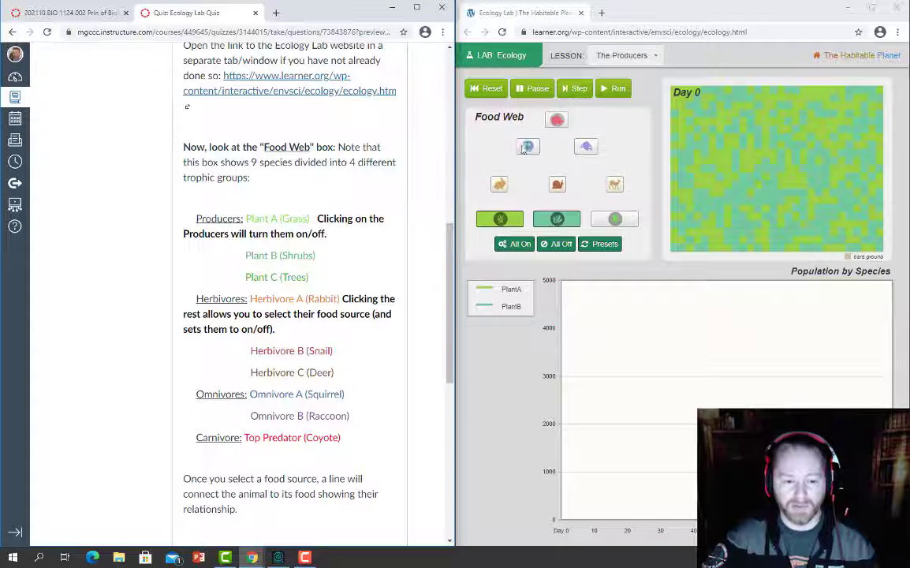
pyautogui.scroll(-2, 413, 352)
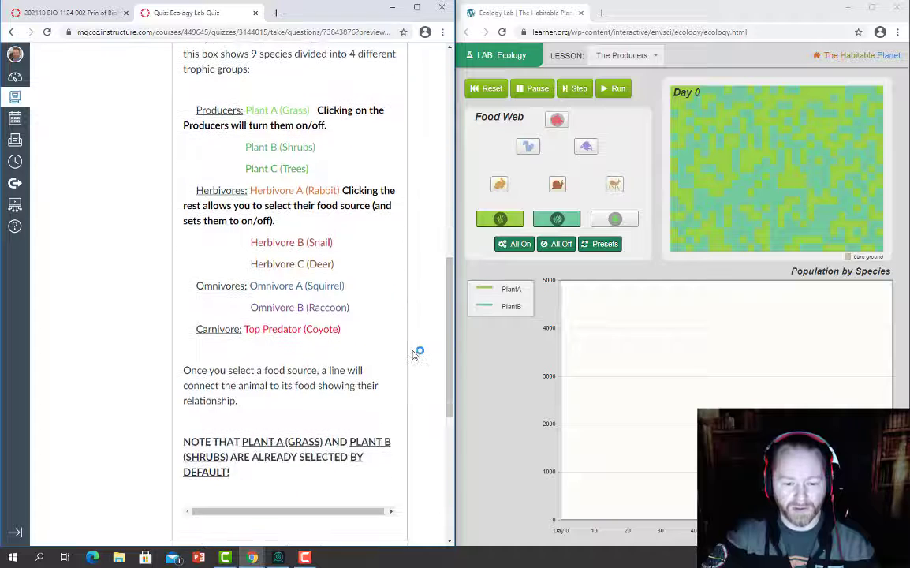
pyautogui.scroll(-2, 421, 338)
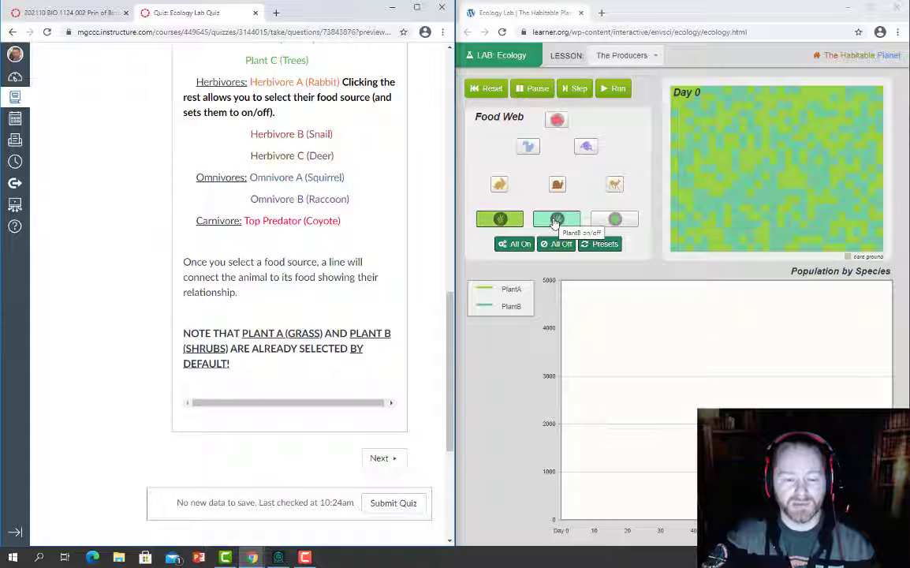
pyautogui.scroll(-1, 423, 303)
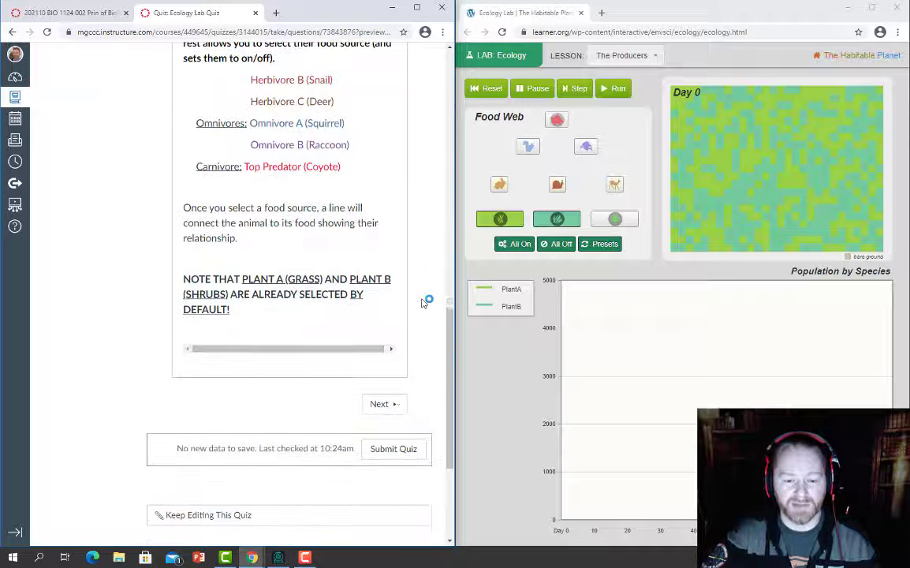
pyautogui.click(382, 404)
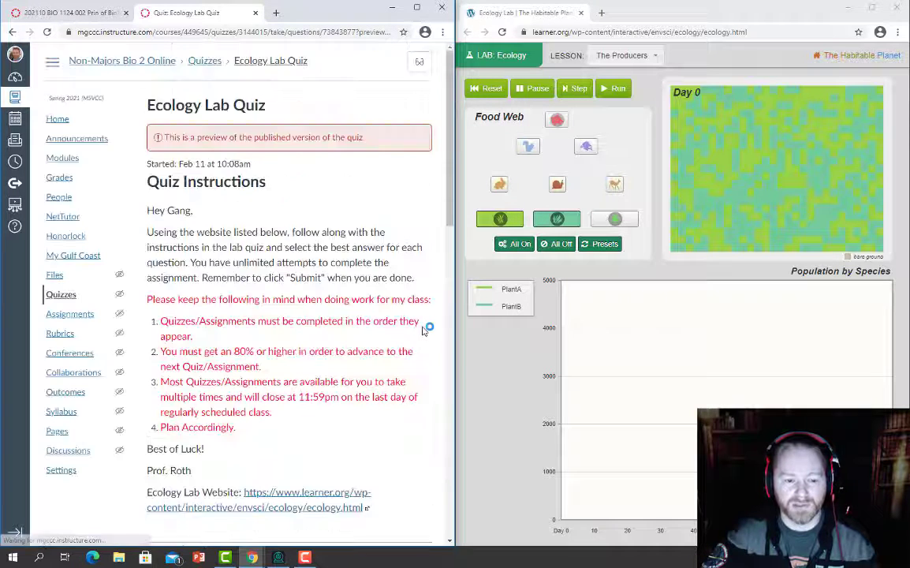
# Step: Read the descriptions of the lab's controls, key and graph, review the annotated example page, and advance to the run instructions
pyautogui.scroll(-5, 423, 331)
pyautogui.scroll(-1, 423, 331)
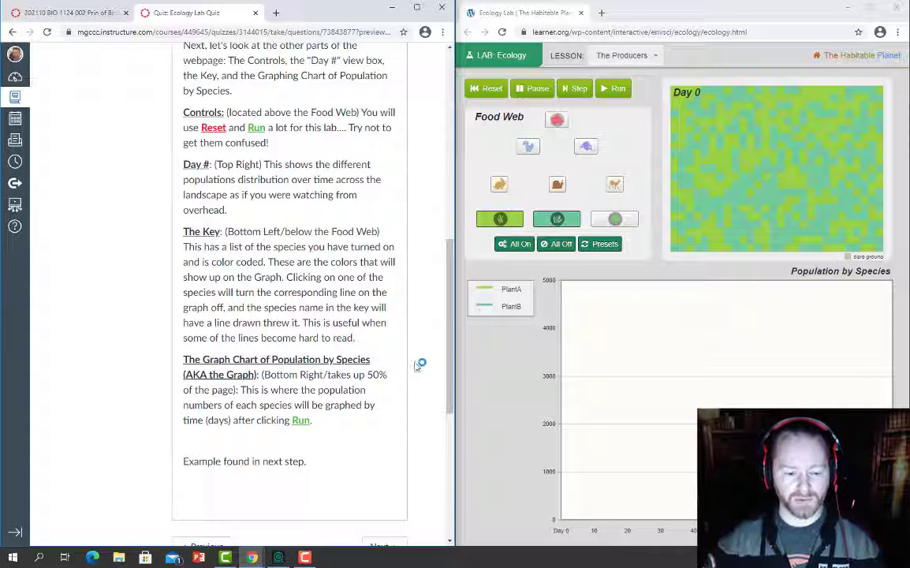
pyautogui.scroll(-1, 418, 367)
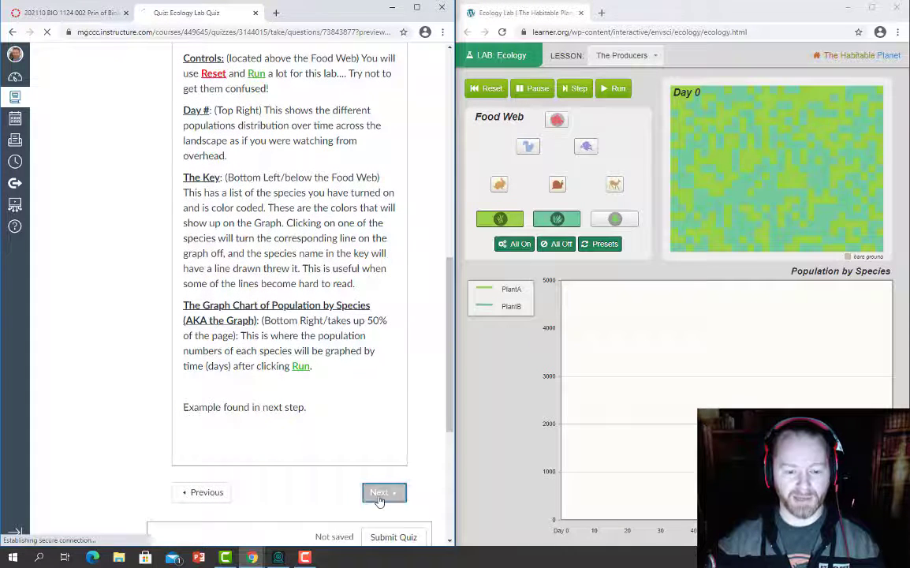
pyautogui.scroll(-6, 416, 430)
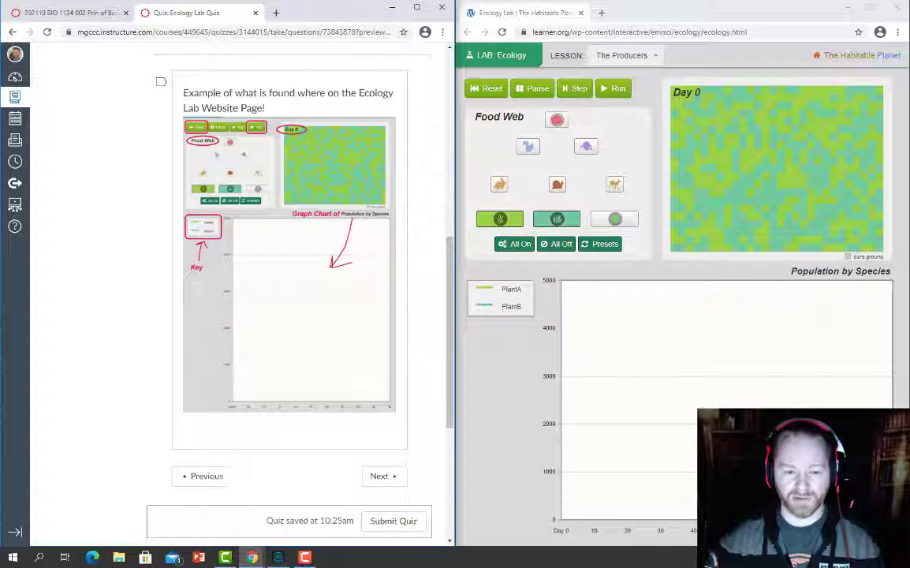
pyautogui.click(392, 477)
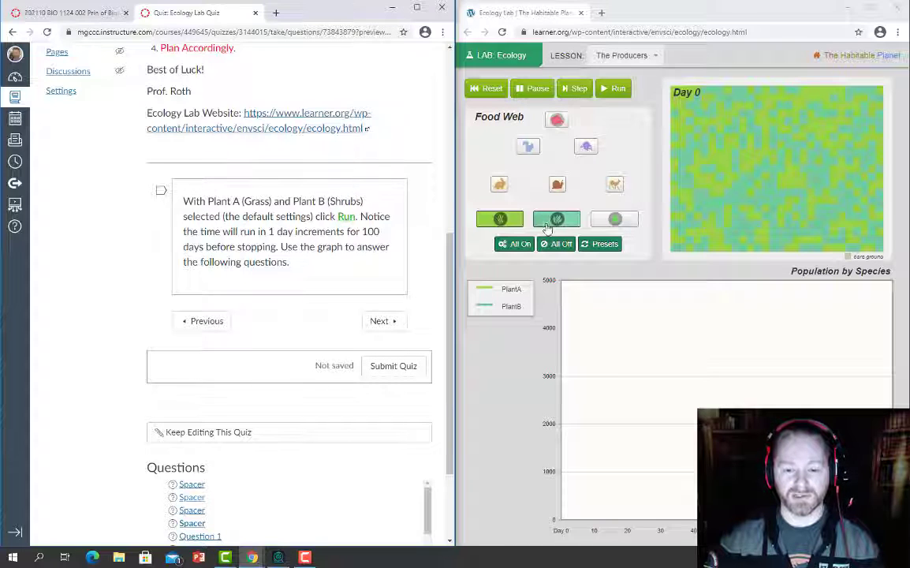
# Step: Run the simulation for 100 days with the default Plant A and Plant B, and bring up Question 1 of the quiz
pyautogui.click(615, 88)
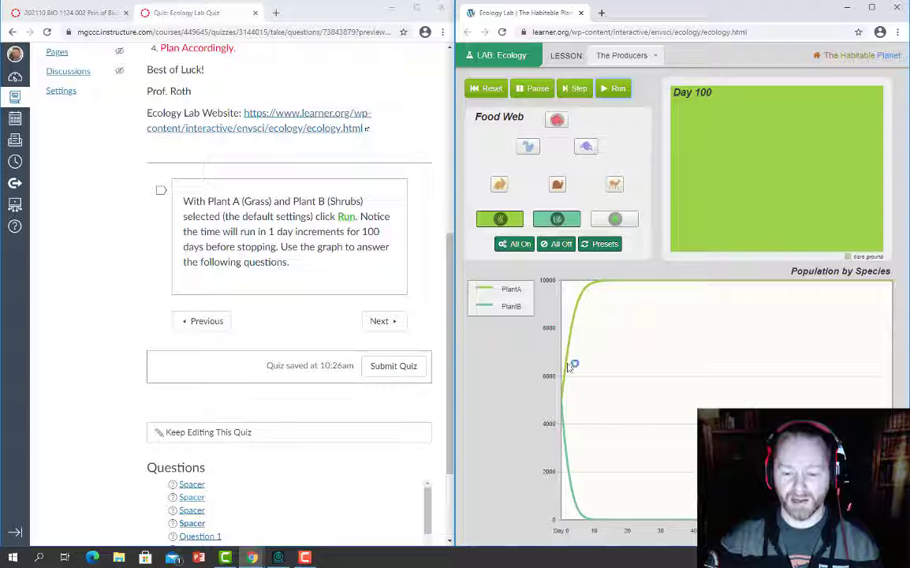
pyautogui.click(393, 322)
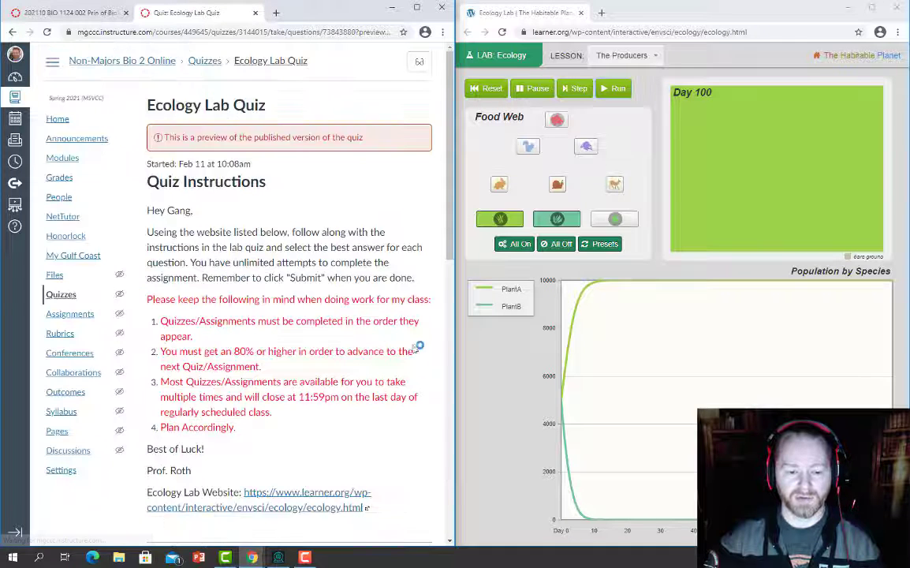
pyautogui.scroll(-6, 418, 351)
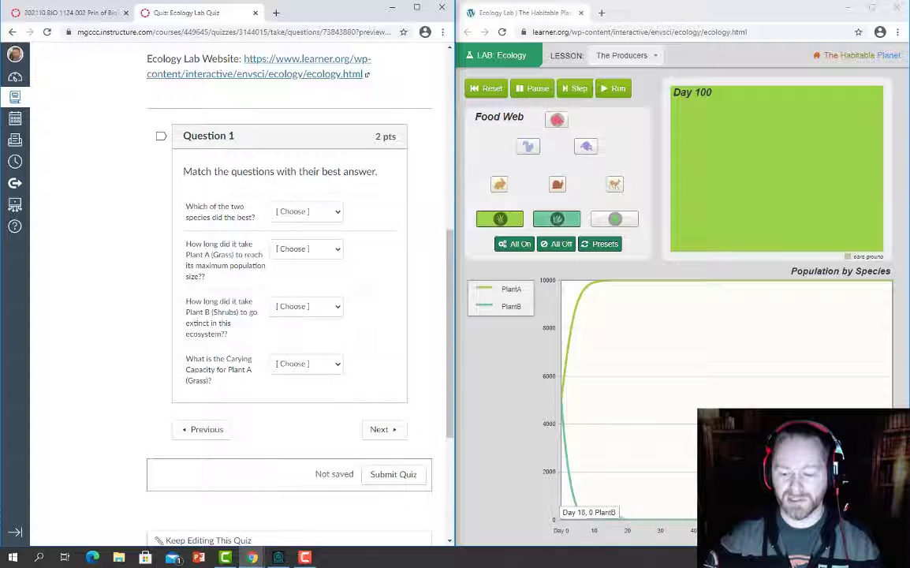
# Step: Check the answer choices for which species did best in Question 1, and advance without selecting one
pyautogui.click(339, 213)
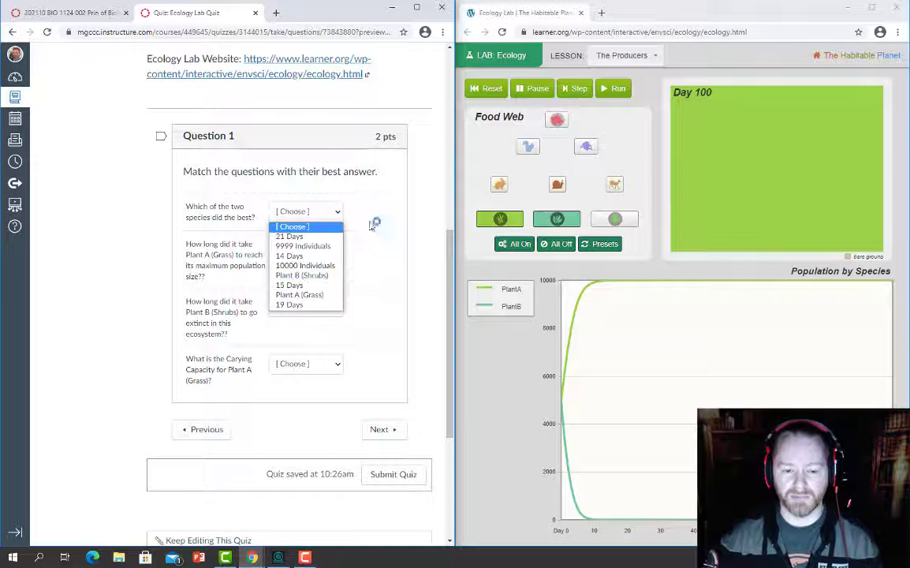
pyautogui.click(391, 199)
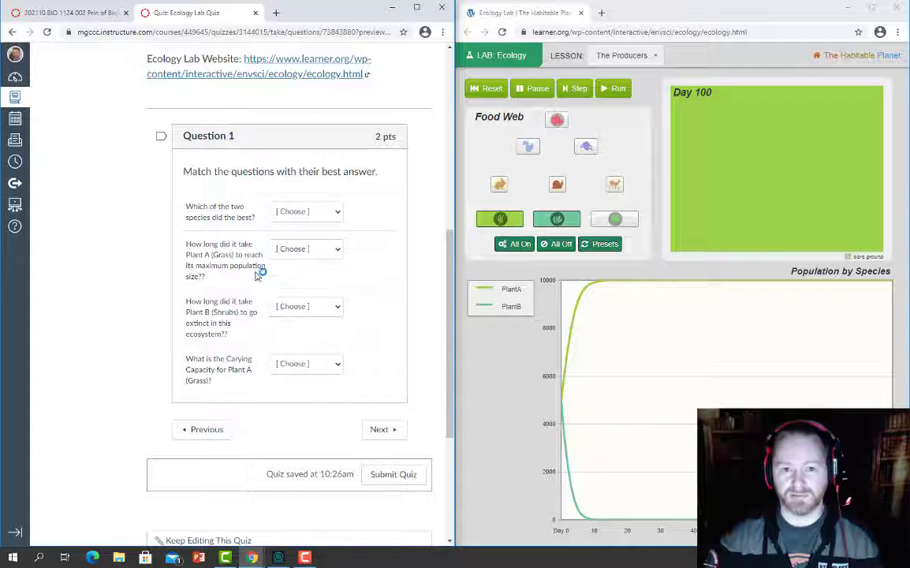
pyautogui.click(381, 431)
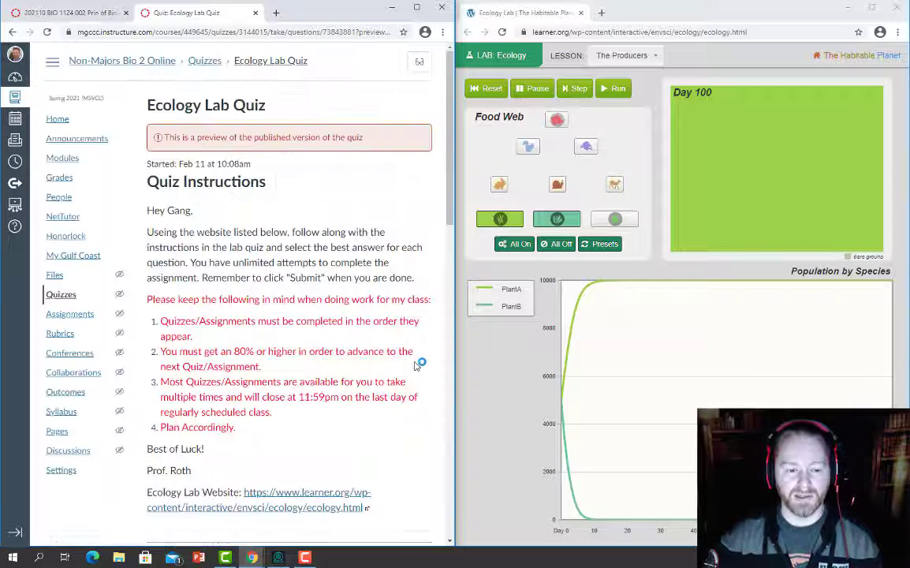
# Step: Read the explanation of why grass outcompeted shrubs and the optional video information, and advance to the predator instructions
pyautogui.scroll(-5, 417, 365)
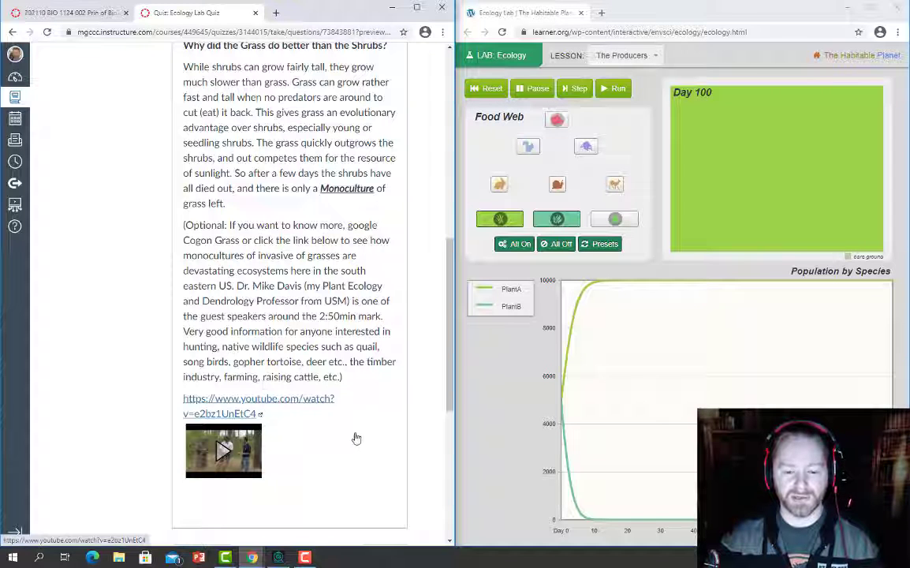
pyautogui.scroll(-1, 357, 438)
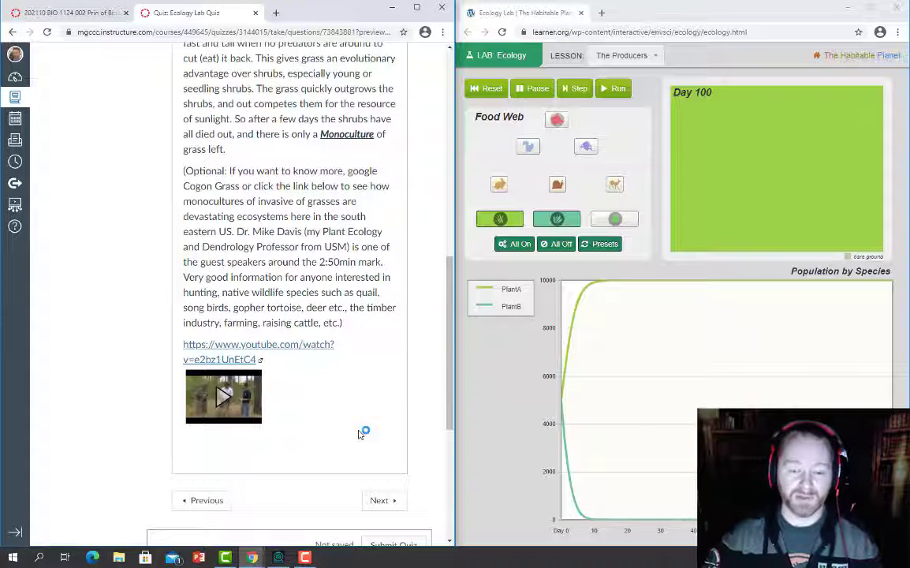
pyautogui.scroll(-1, 366, 429)
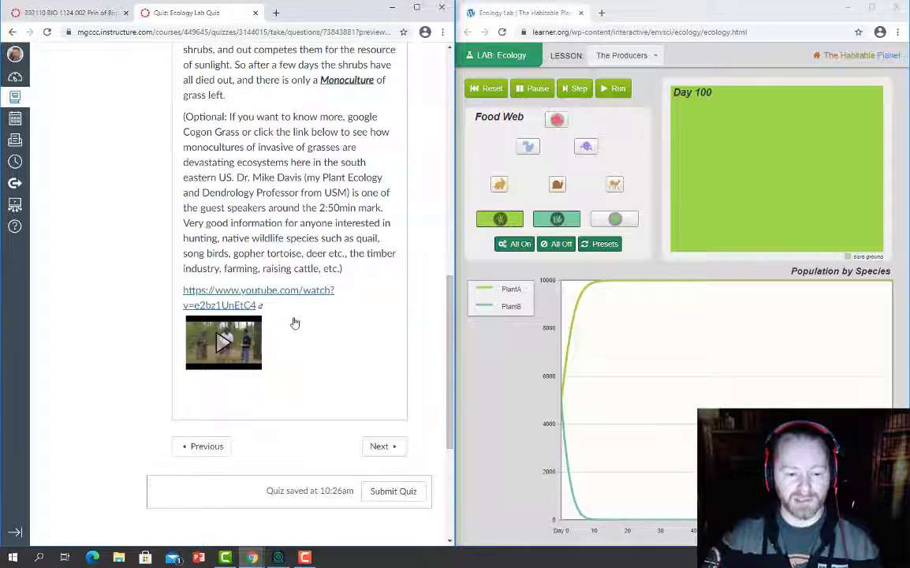
pyautogui.click(379, 446)
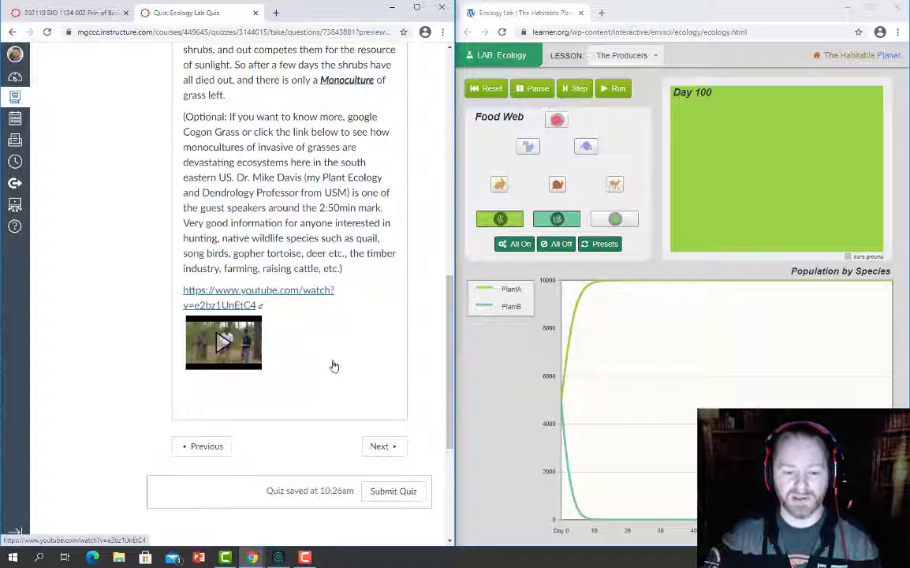
pyautogui.click(385, 448)
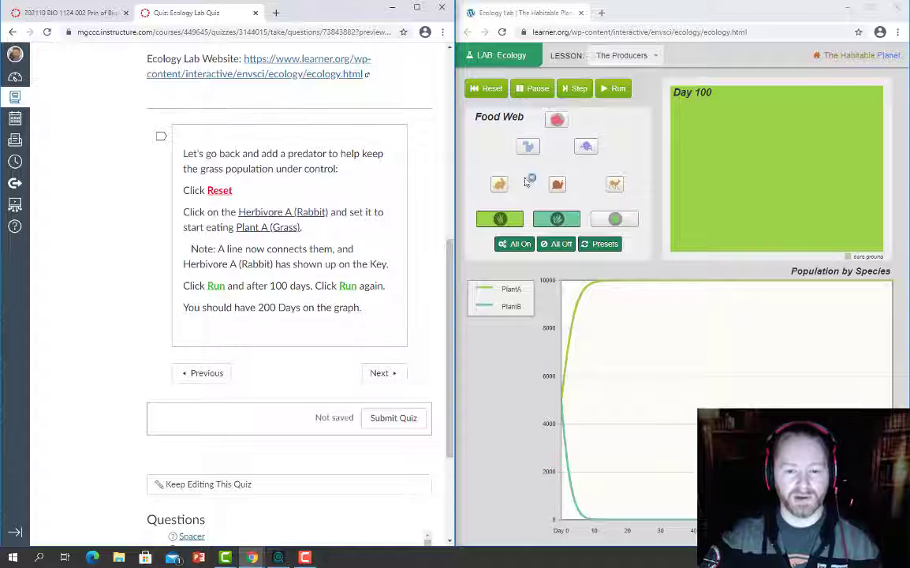
# Step: Restart the simulation from day 0 and run it for 100 days with Herbivore A (Rabbit) eating Plant A (Grass)
pyautogui.click(485, 89)
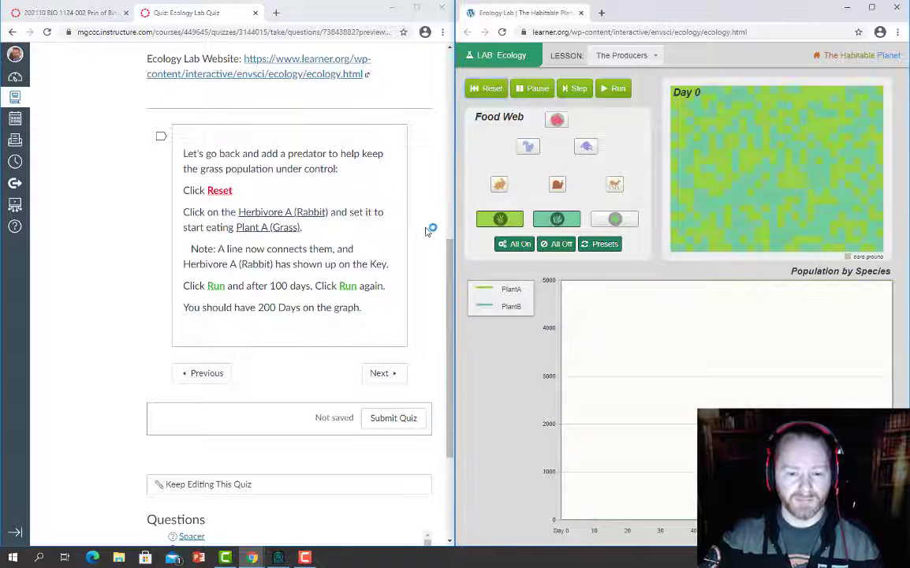
pyautogui.click(500, 186)
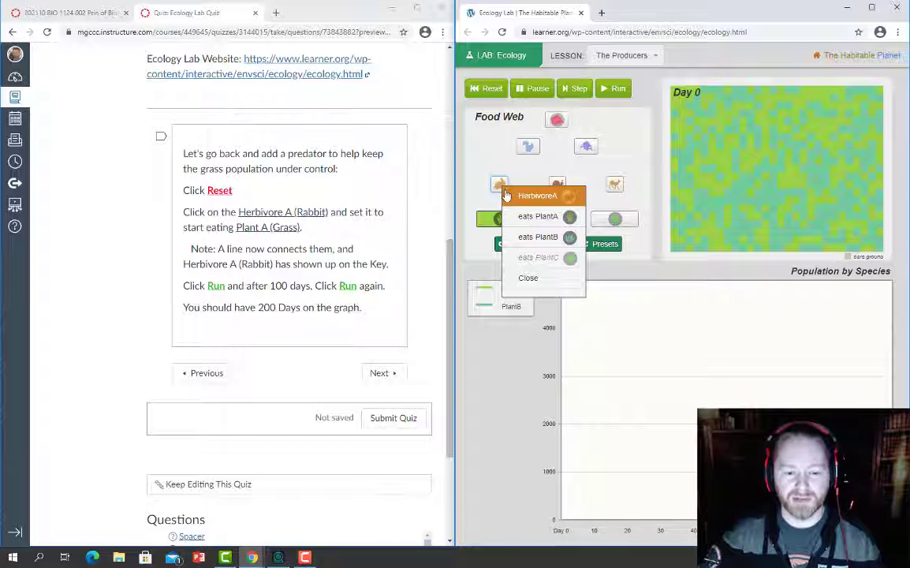
pyautogui.click(542, 217)
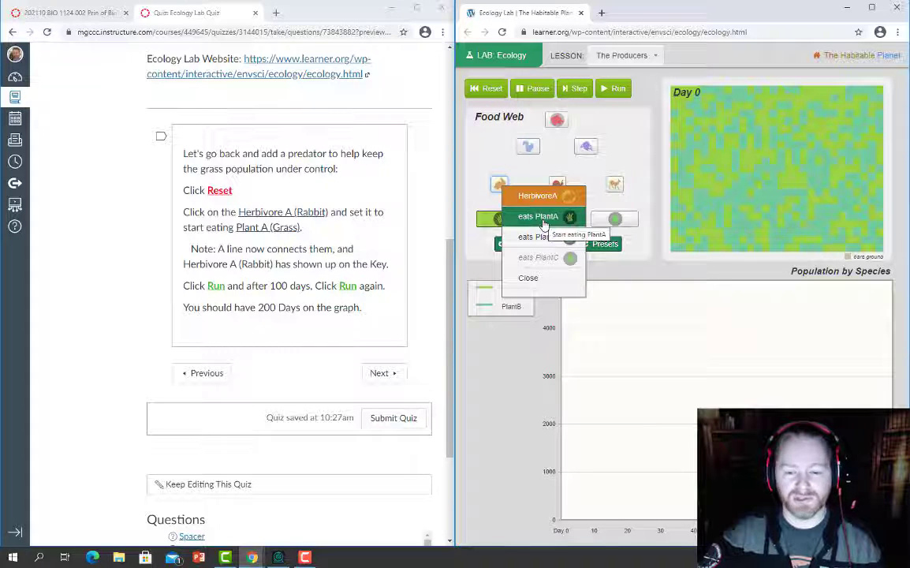
pyautogui.click(544, 224)
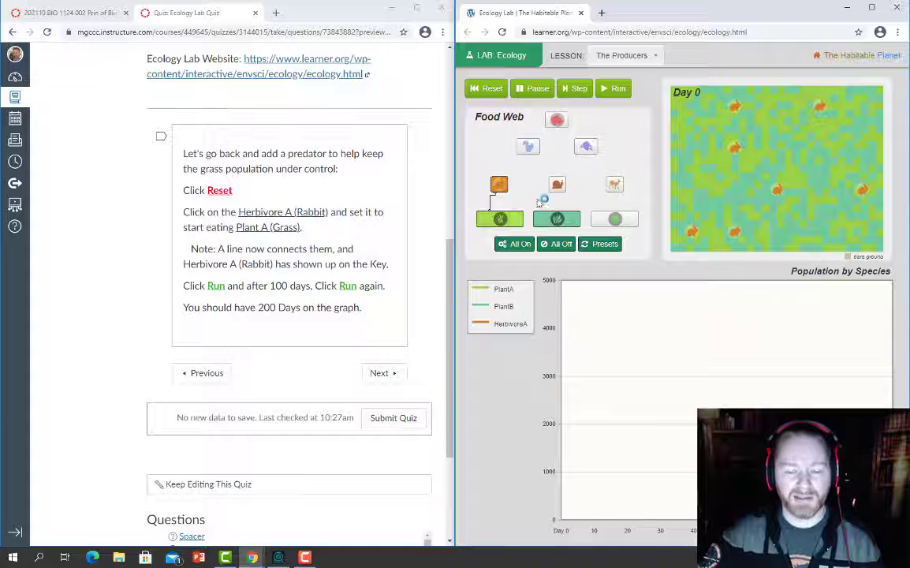
pyautogui.click(622, 91)
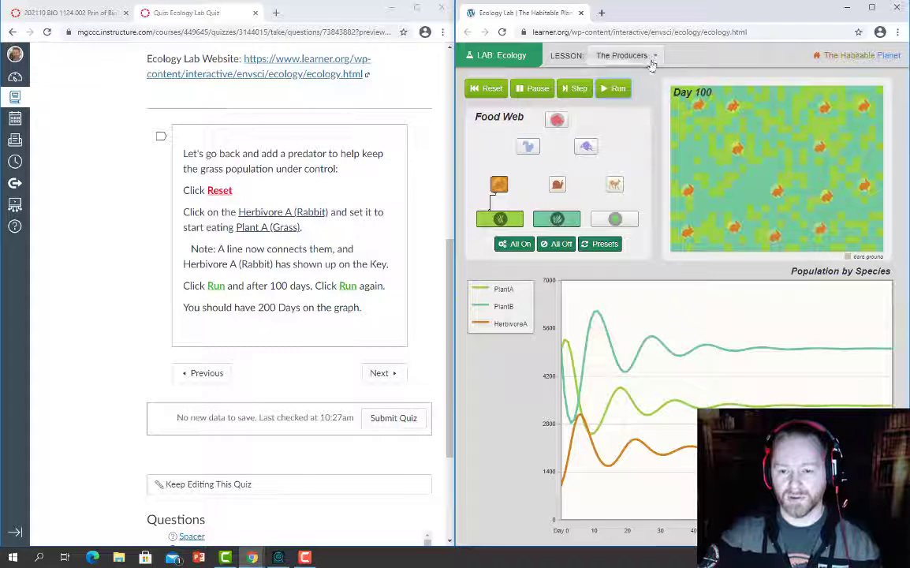
# Step: Run the rabbit and grass simulation for another 100 days to day 200, and bring up Question 2 of the quiz
pyautogui.click(613, 87)
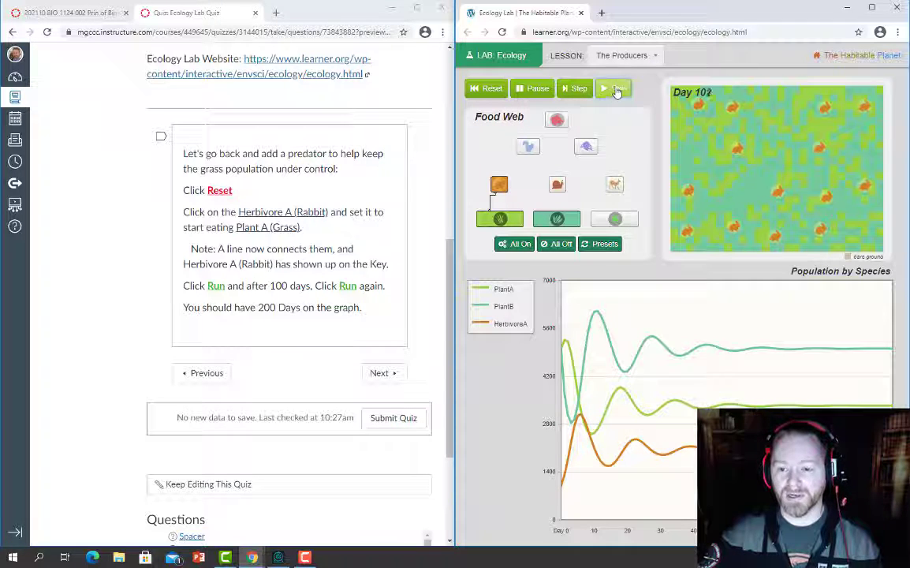
pyautogui.click(382, 372)
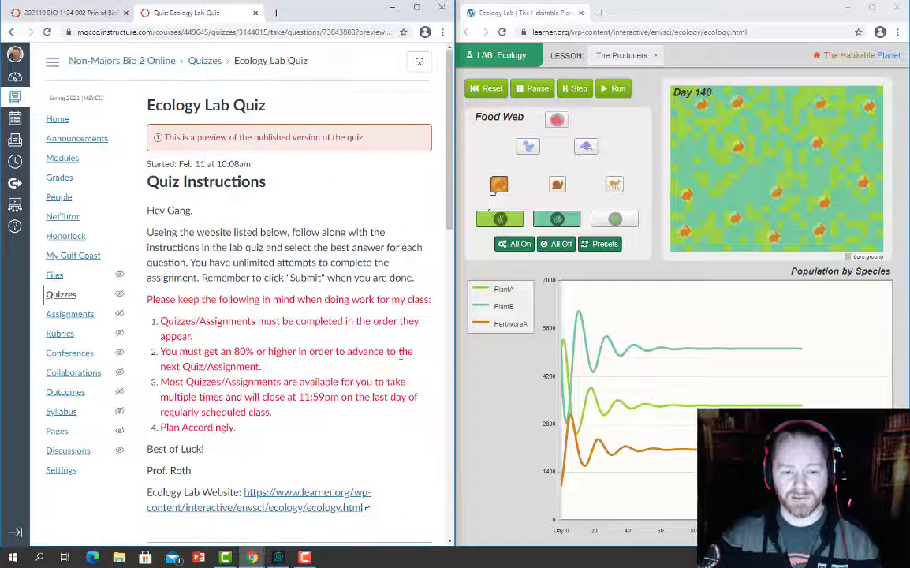
pyautogui.scroll(-10, 391, 371)
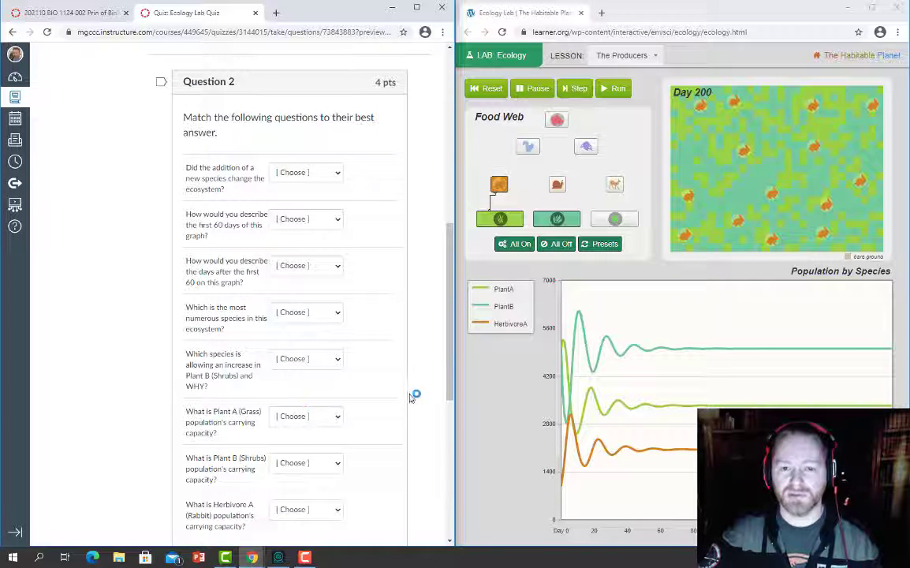
pyautogui.scroll(-1, 432, 390)
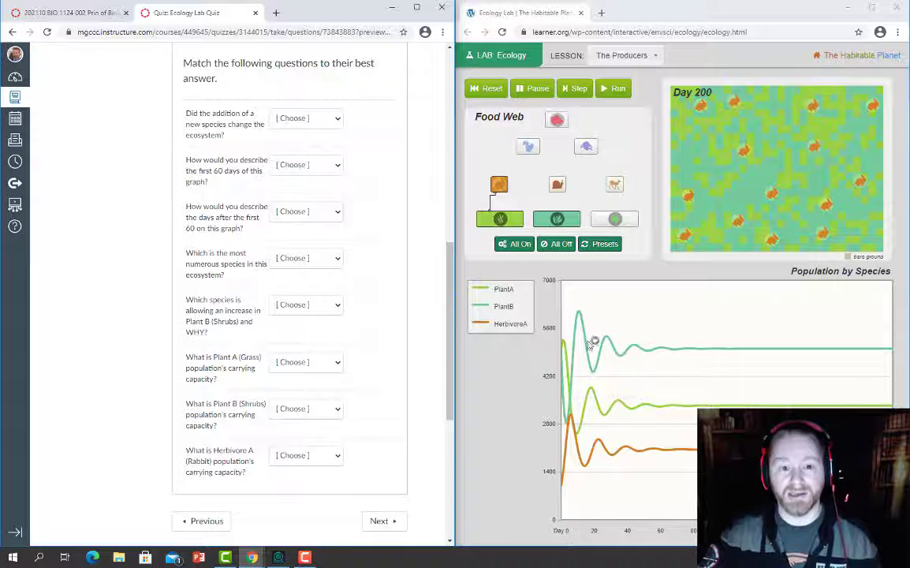
# Step: Check the answer choices for Question 2's first item, and examine the population graph with the Herbivore A curve temporarily hidden
pyautogui.click(337, 120)
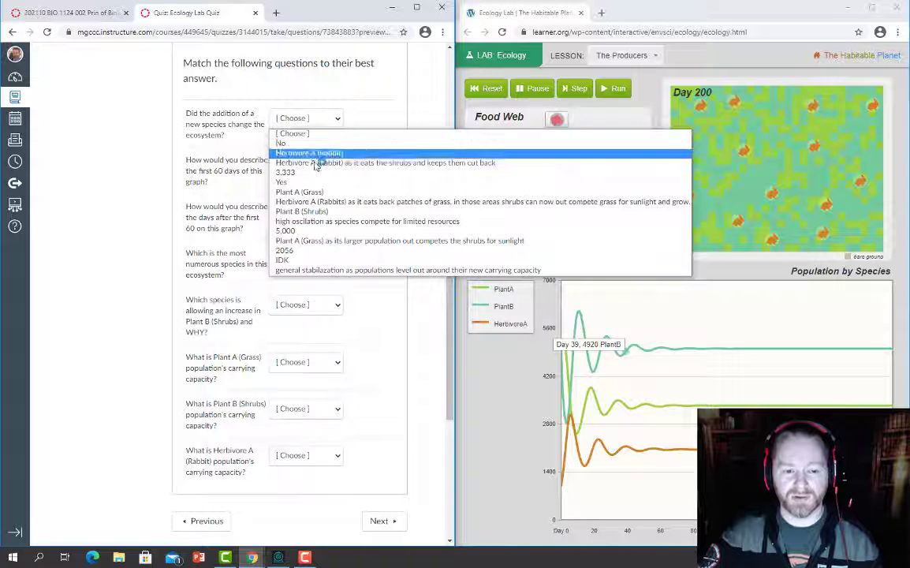
pyautogui.click(388, 92)
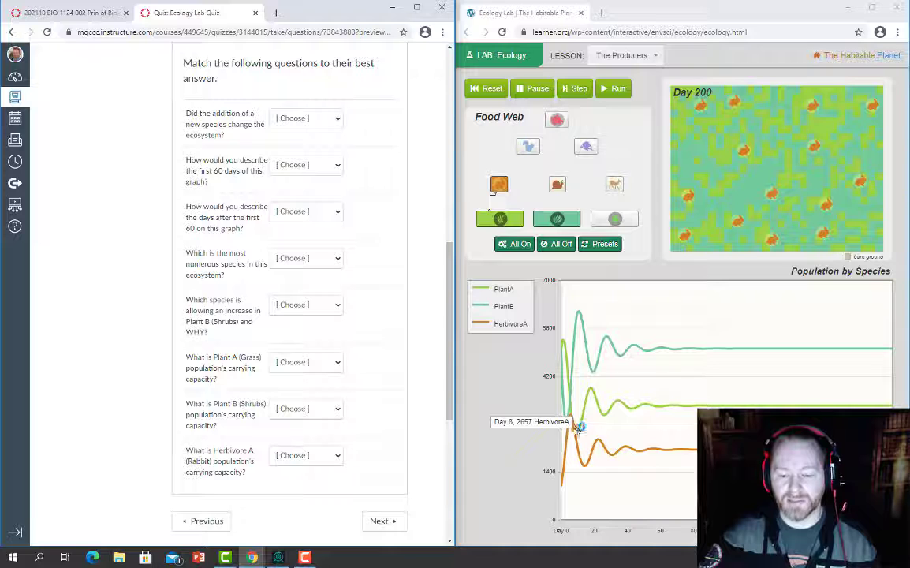
pyautogui.click(511, 328)
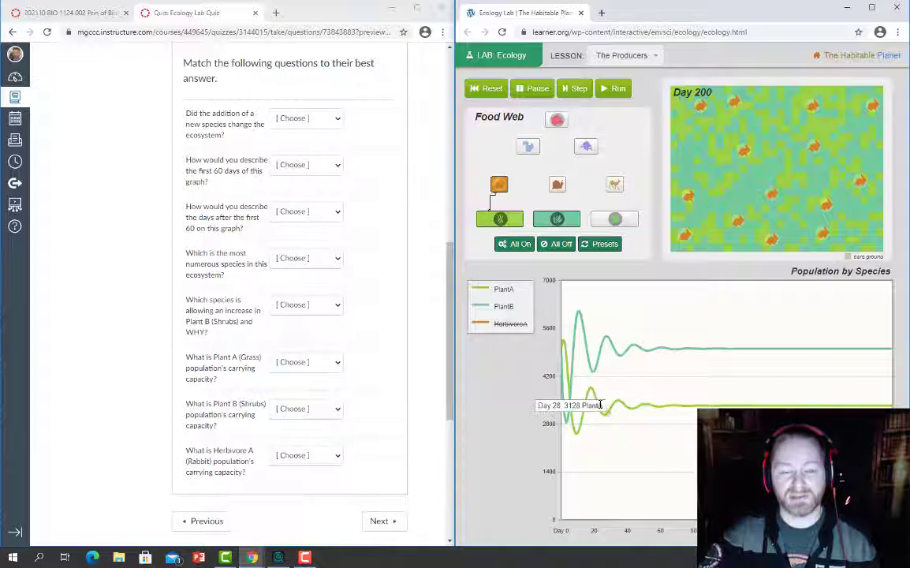
pyautogui.click(510, 324)
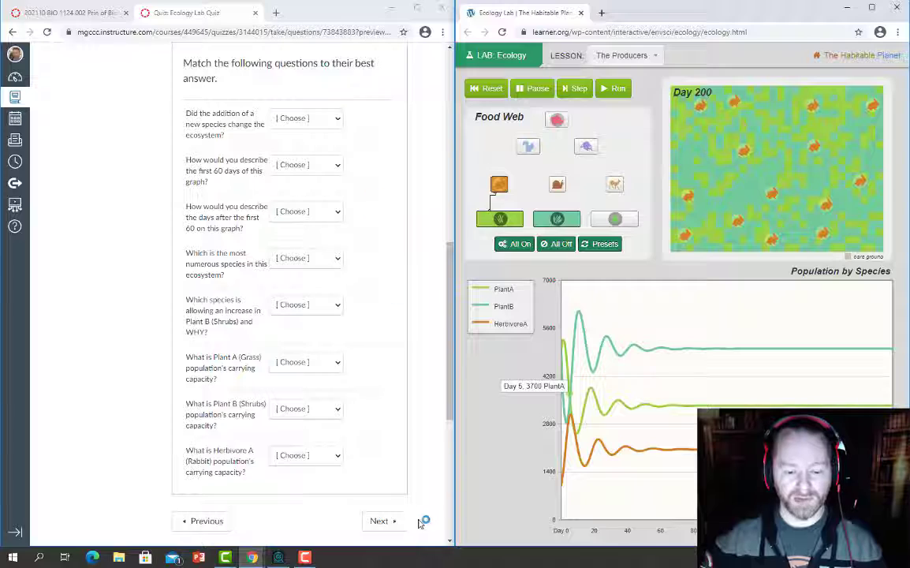
# Step: Advance past Question 2 unanswered, and run the simulation to day 300 with Herbivore B (Snail) added, eating Plant B (Shrubs)
pyautogui.click(381, 521)
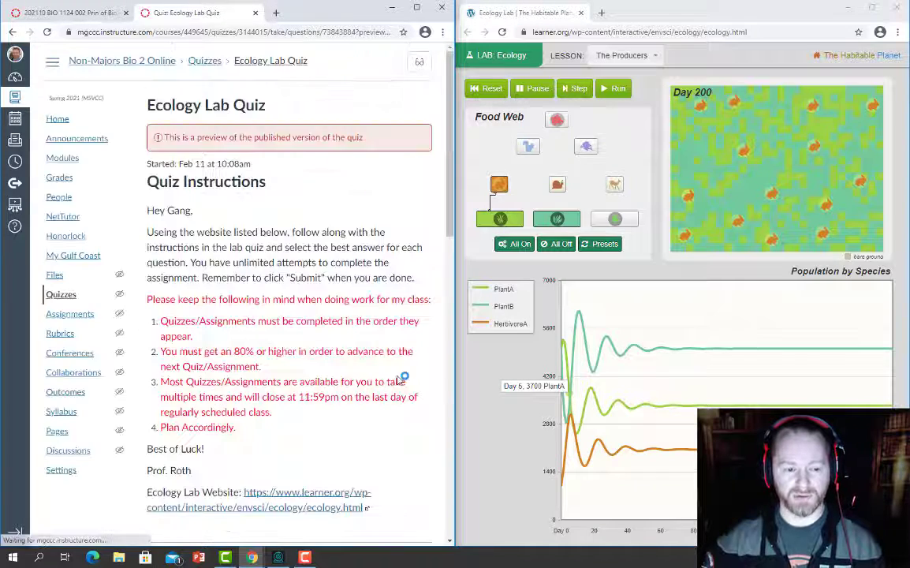
pyautogui.scroll(-7, 401, 379)
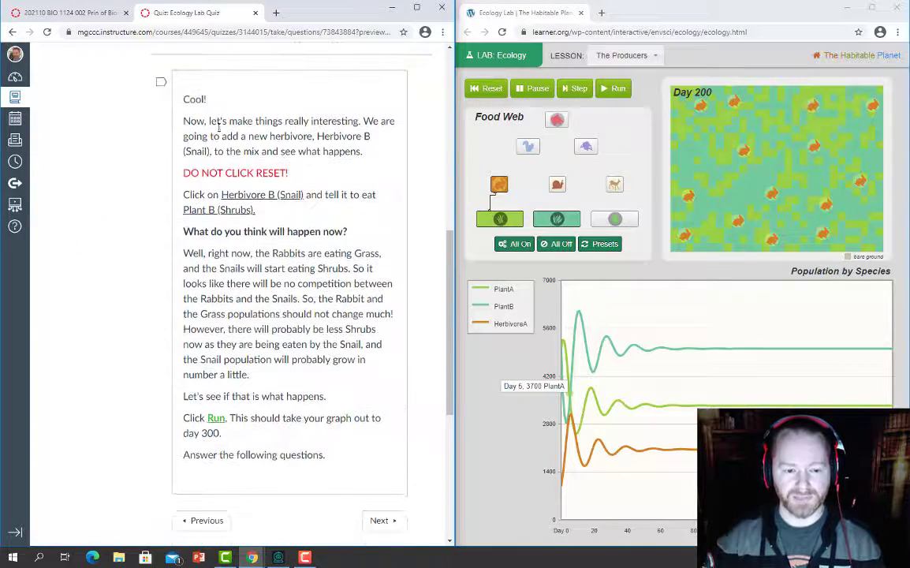
pyautogui.click(558, 187)
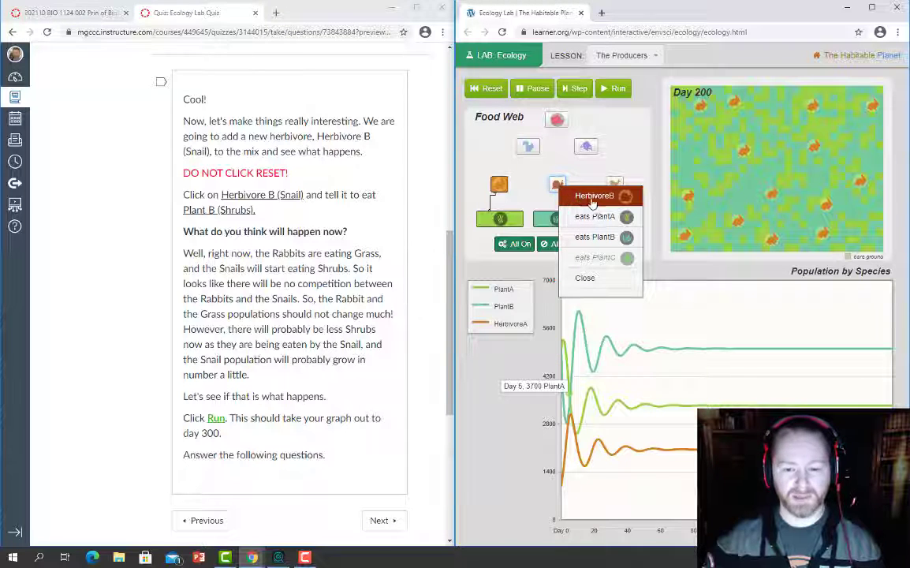
pyautogui.click(595, 237)
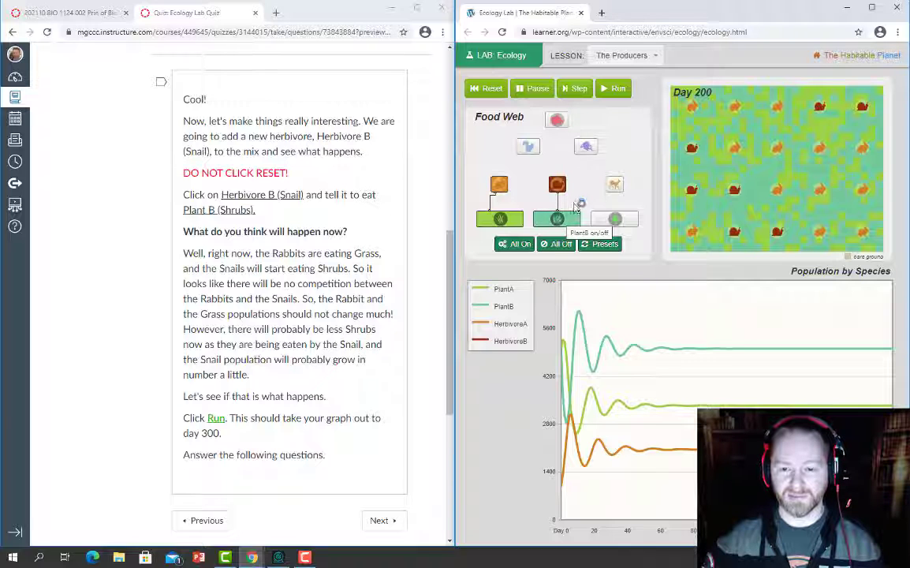
pyautogui.click(618, 93)
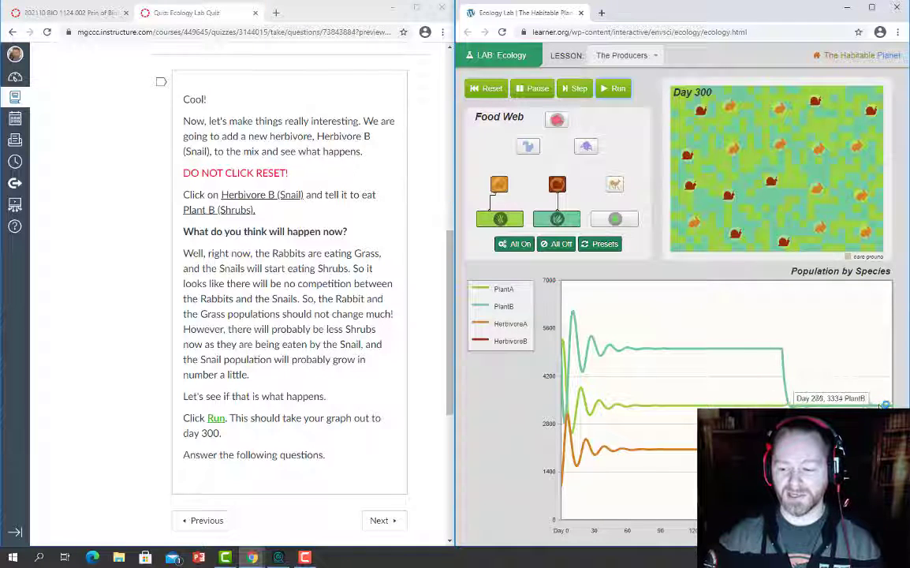
# Step: Hide and show the Plant B curve in the population graph, and advance through Question 3 without answering it
pyautogui.click(483, 310)
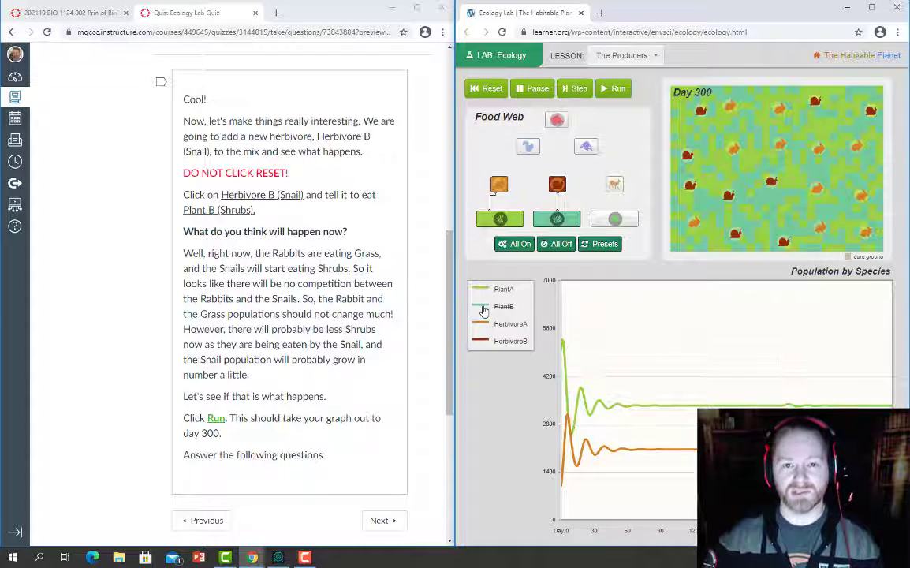
pyautogui.click(484, 310)
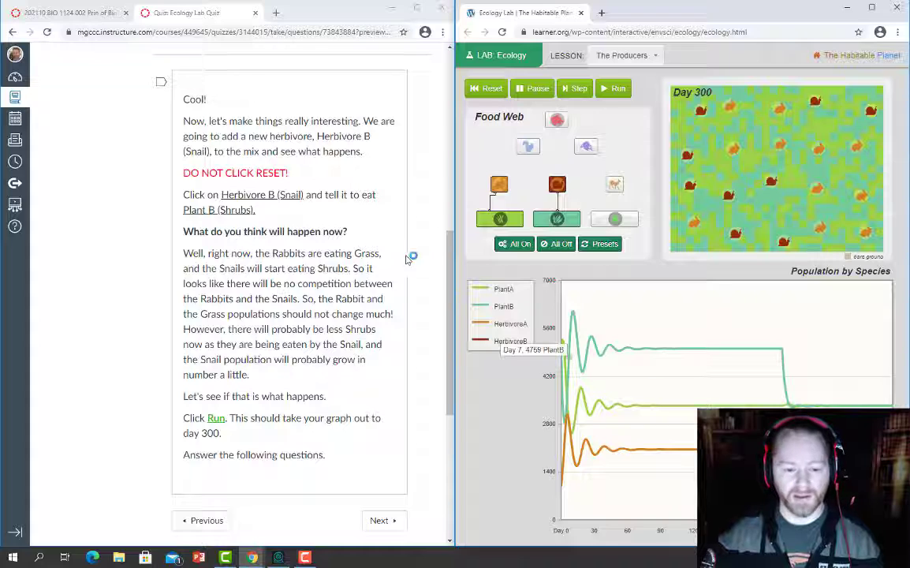
pyautogui.click(385, 520)
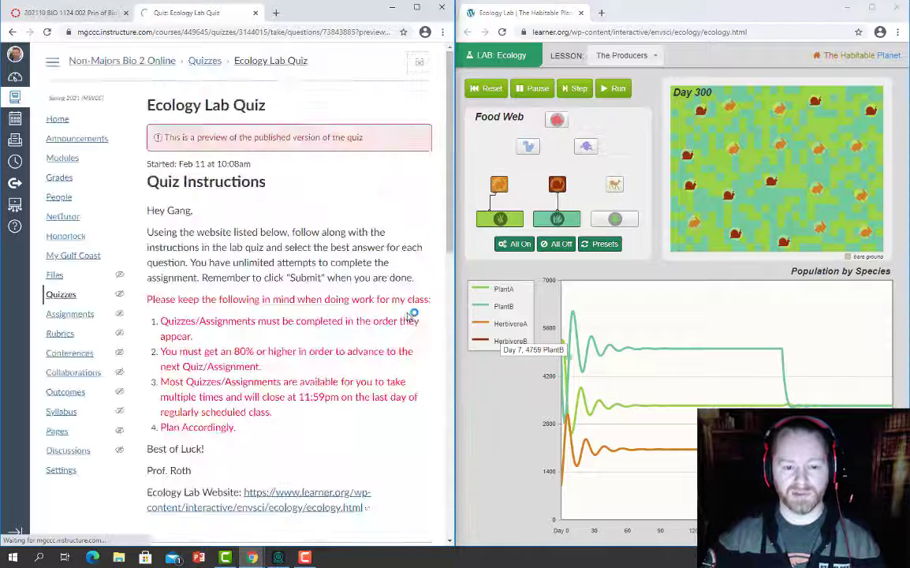
pyautogui.scroll(-7, 410, 316)
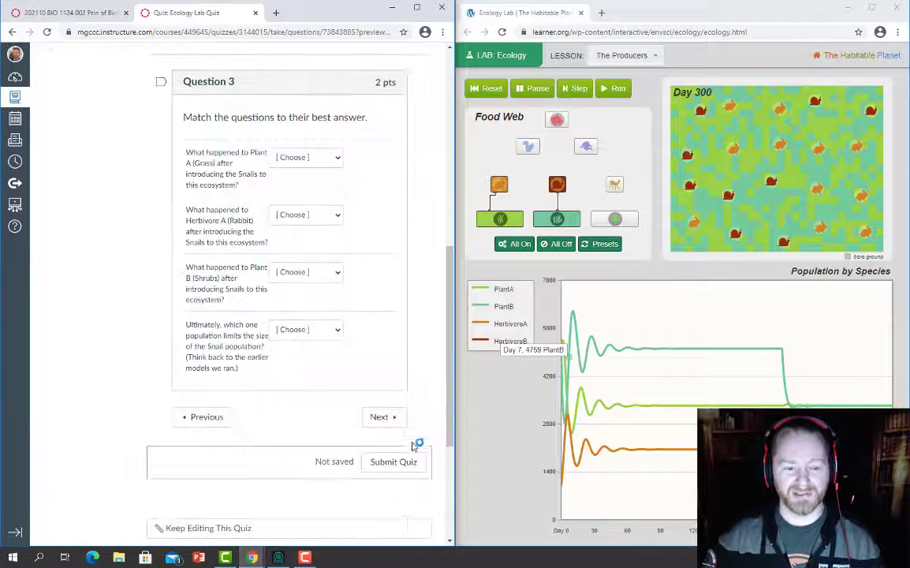
pyautogui.click(396, 418)
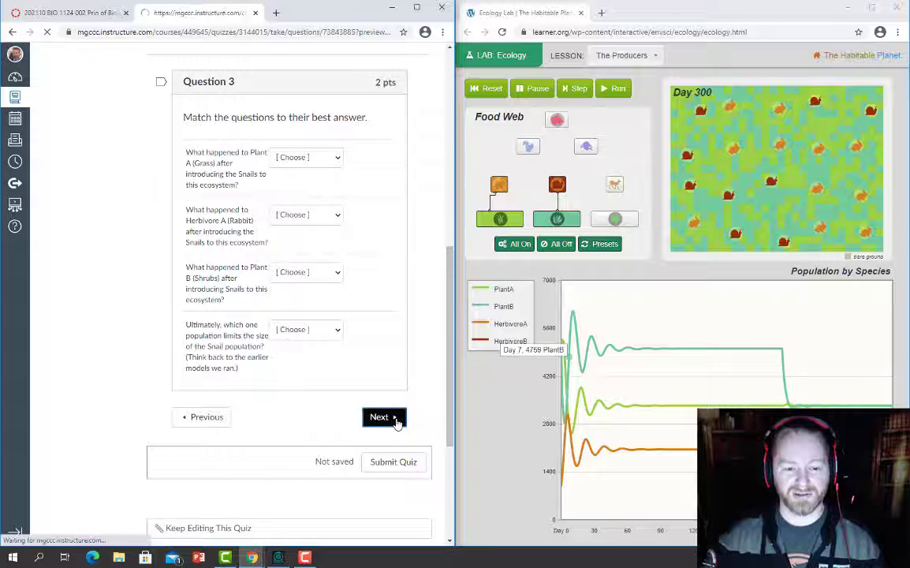
# Step: Read the keystone species instructions, and remove Herbivore A (Rabbit) from the food web by unselecting Plant A as its food
pyautogui.scroll(-10, 401, 414)
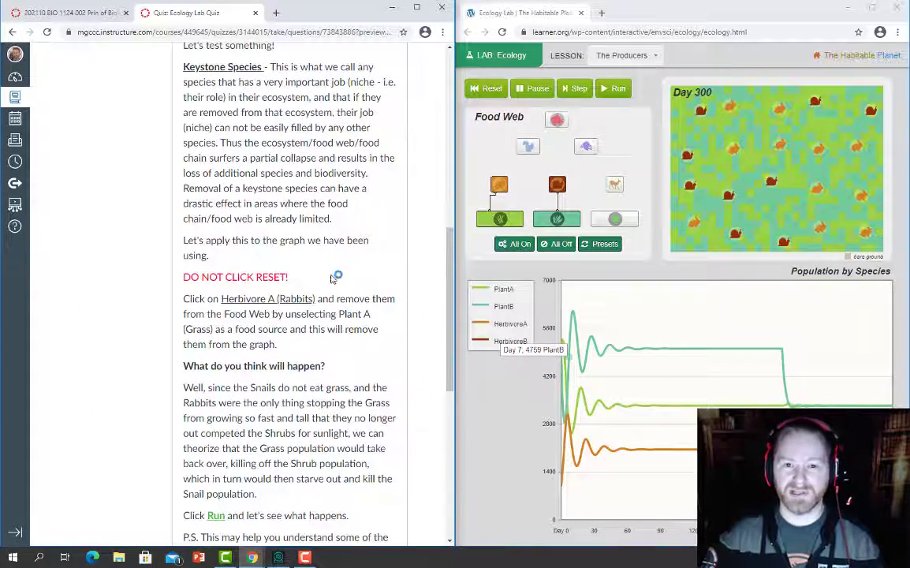
pyautogui.scroll(-3, 339, 278)
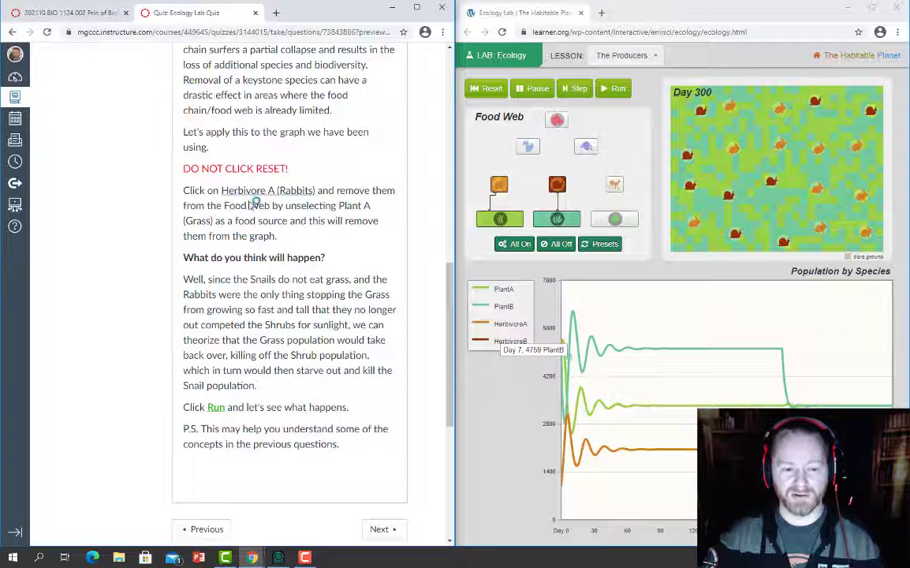
pyautogui.click(500, 189)
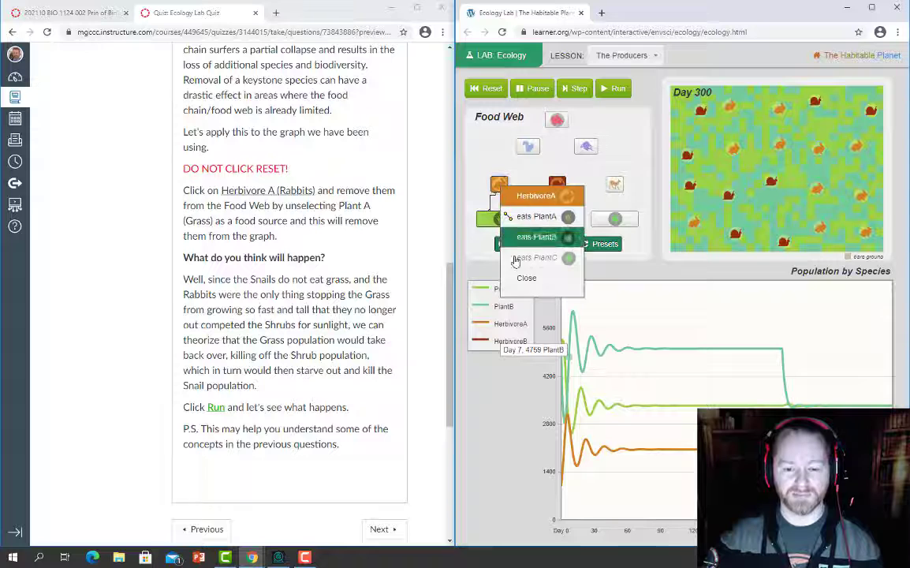
pyautogui.click(527, 219)
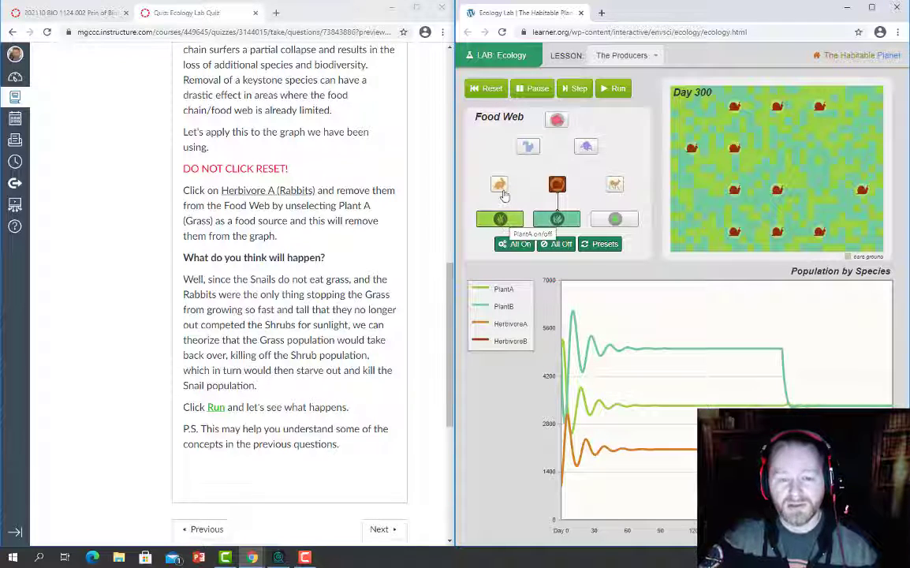
# Step: Add Herbivore A (Rabbit) back to the food web with both Plant A and Plant B as its food sources
pyautogui.click(503, 189)
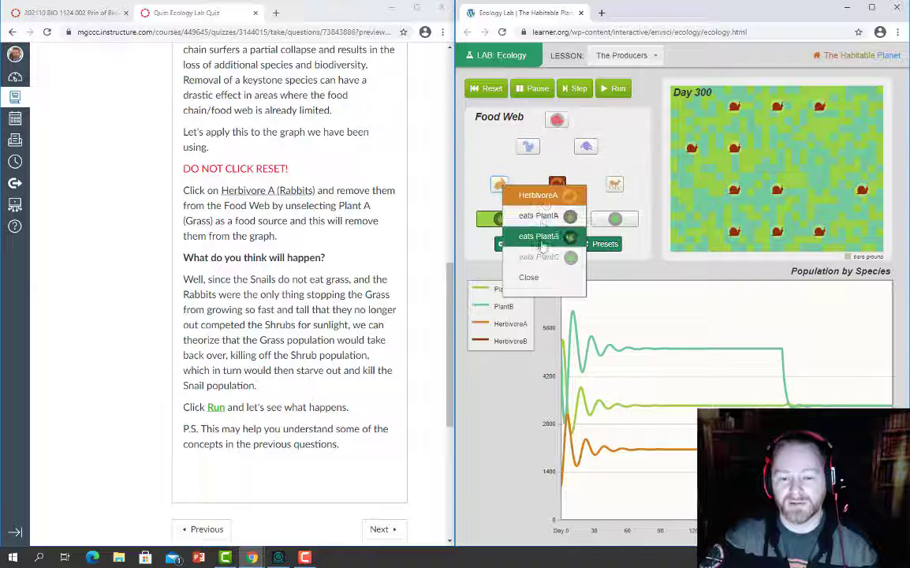
pyautogui.click(513, 213)
pyautogui.click(502, 190)
pyautogui.click(523, 232)
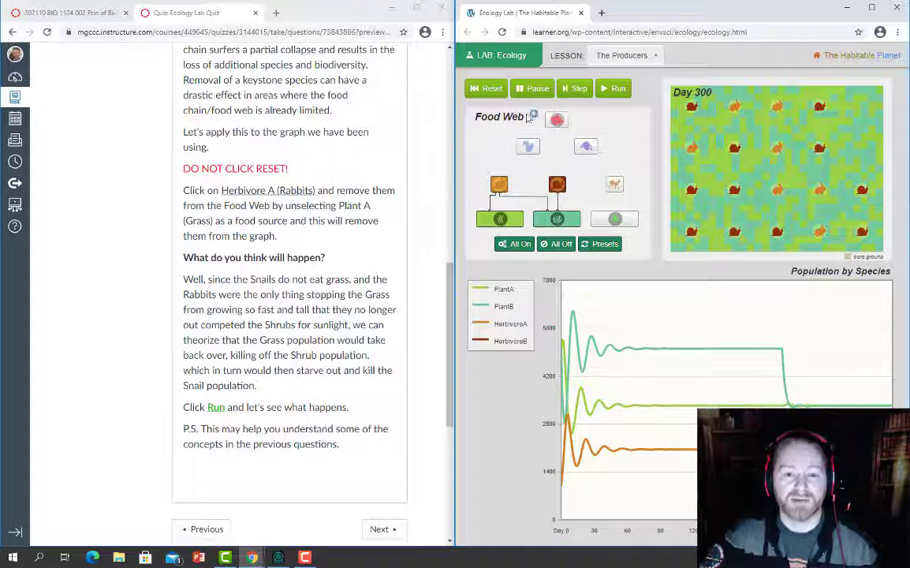
# Step: Unselect Plant B and Plant A as Herbivore A's food sources to take the rabbit out of the food web again
pyautogui.click(502, 187)
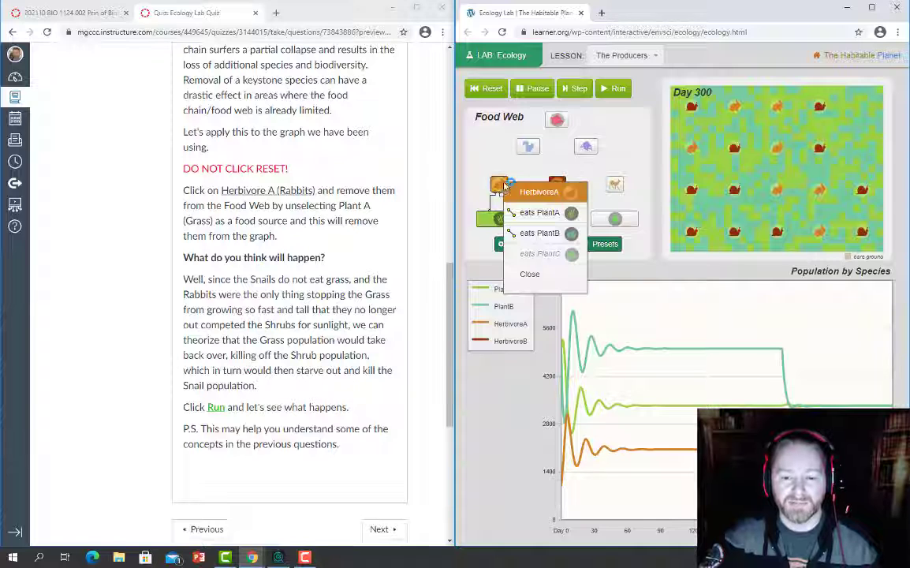
pyautogui.click(541, 234)
pyautogui.click(500, 186)
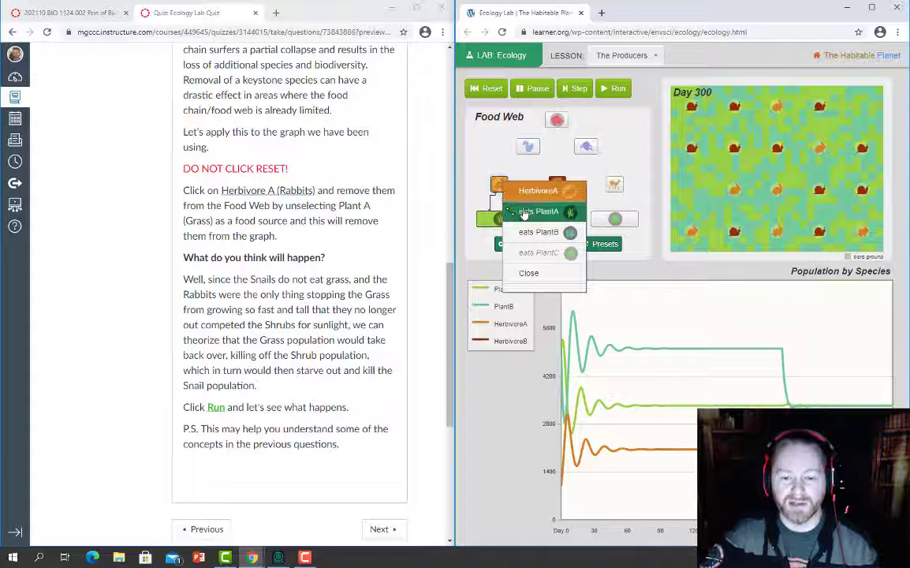
pyautogui.click(524, 211)
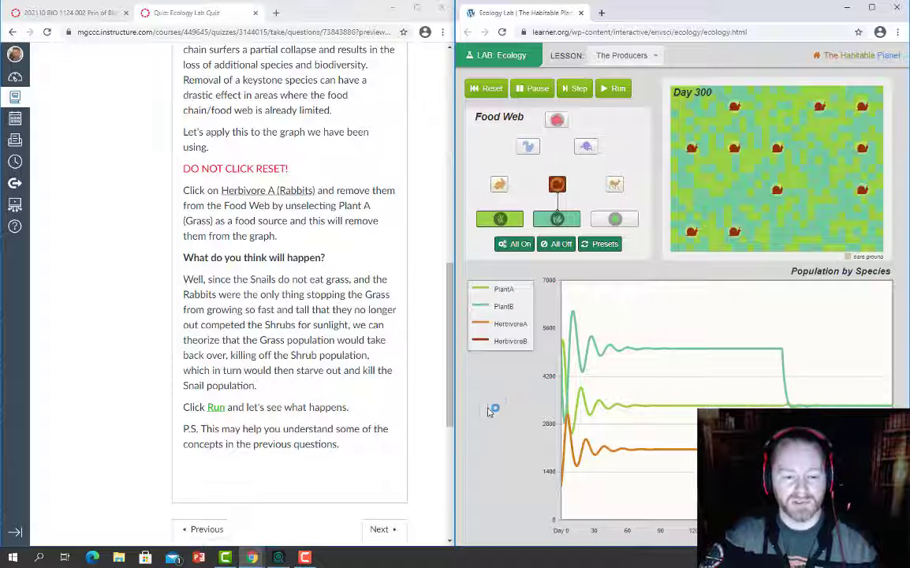
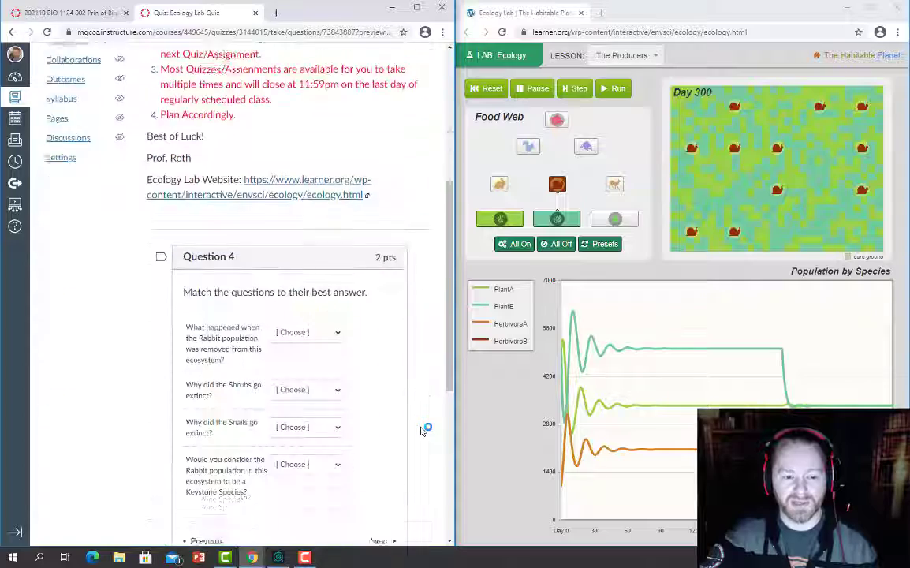
# Step: Advance past Question 4 unanswered to the six-species objective, and reset the simulation to day 0 with Plant C (Trees) turned on
pyautogui.click(384, 368)
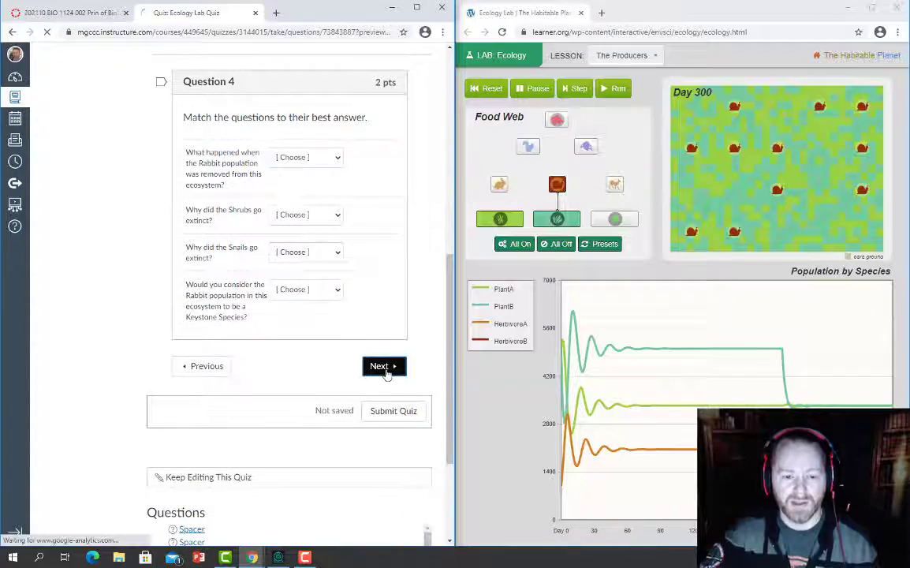
pyautogui.scroll(-3, 404, 370)
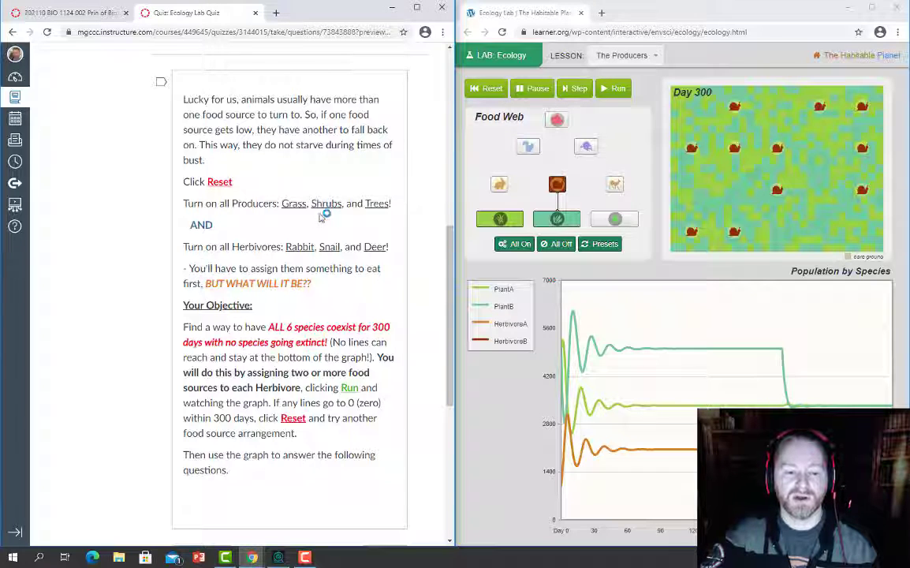
pyautogui.click(616, 219)
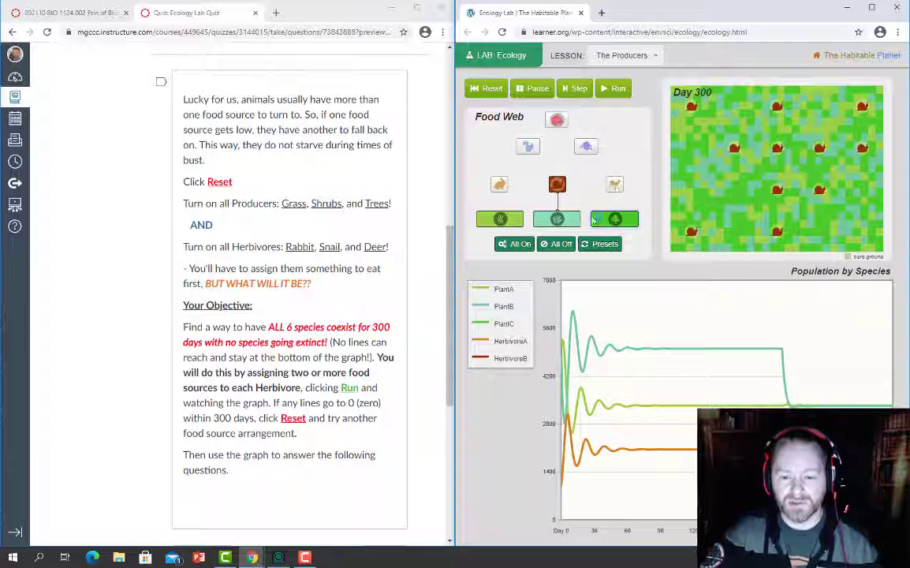
pyautogui.click(499, 186)
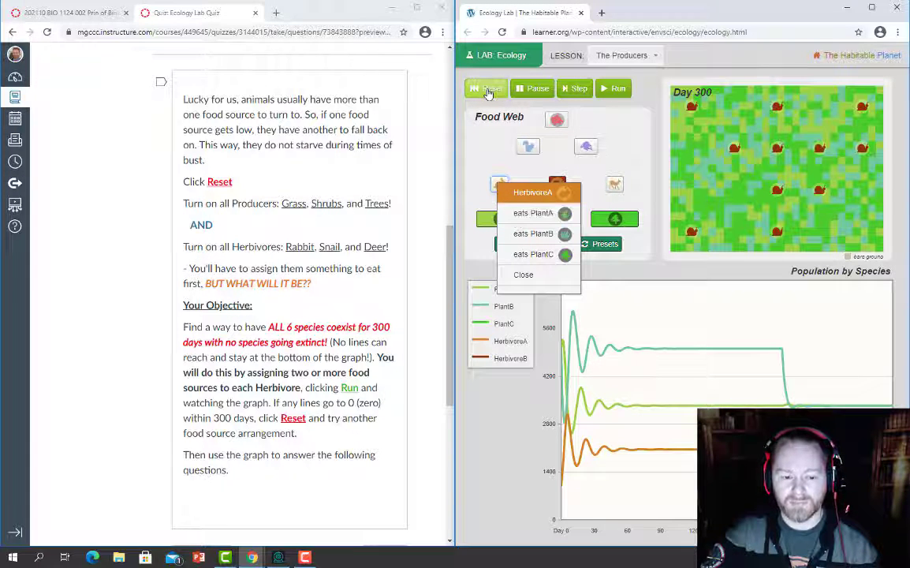
pyautogui.click(488, 90)
# Step: Set Herbivore A (Rabbit) to eat Plant A (Grass) and Herbivore C (Deer) to eat Plant C (Trees)
pyautogui.click(504, 189)
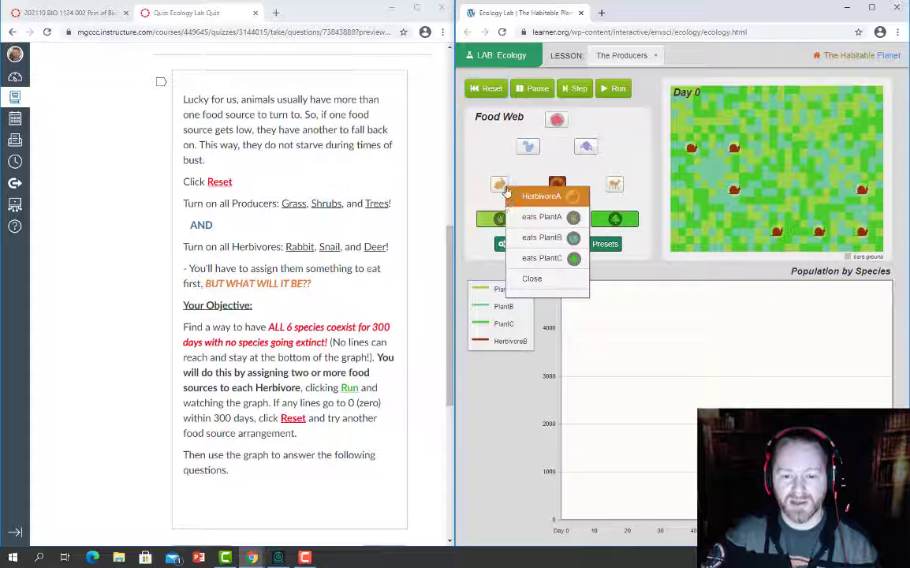
pyautogui.click(552, 216)
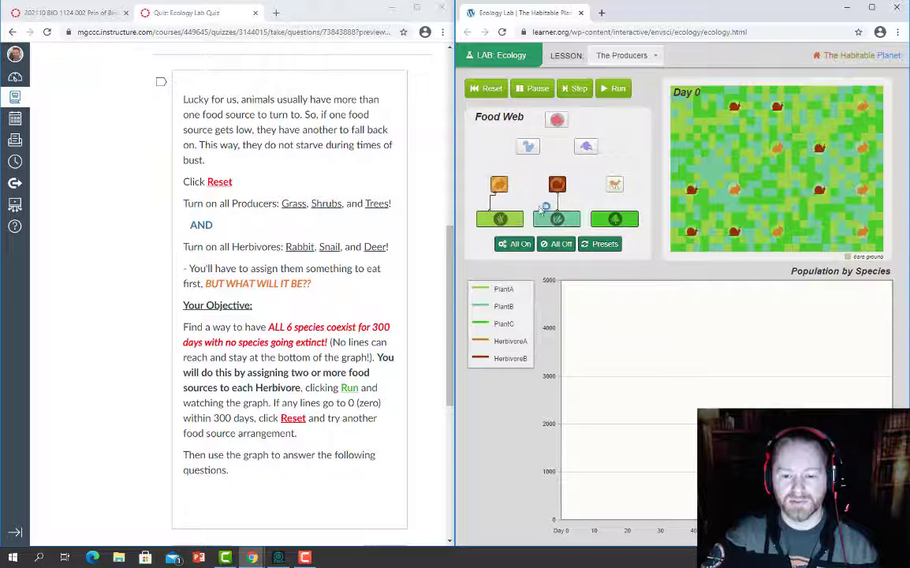
pyautogui.click(616, 186)
pyautogui.click(655, 256)
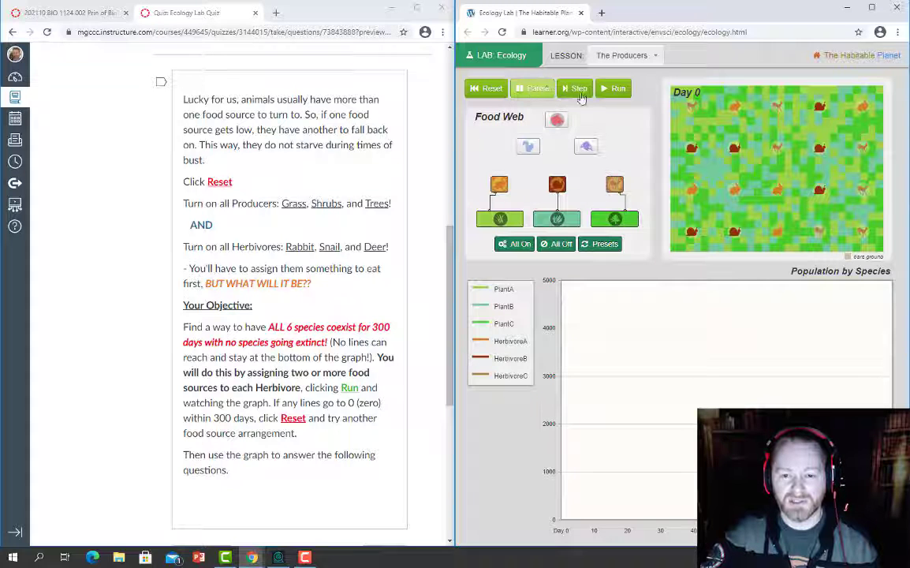
# Step: Run the six-species simulation to day 100 with one plant per herbivore, and point out the 300-day coexistence objective in the quiz
pyautogui.click(623, 89)
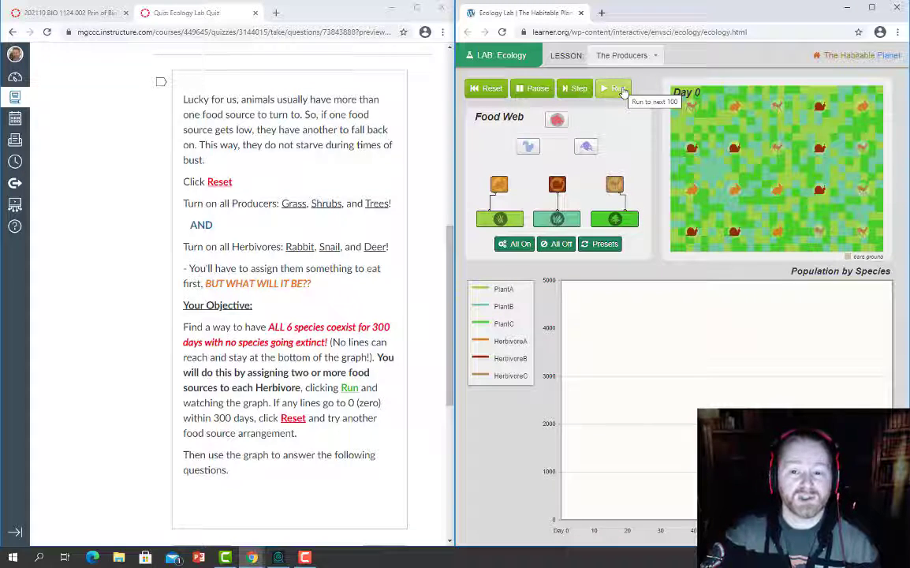
pyautogui.click(618, 89)
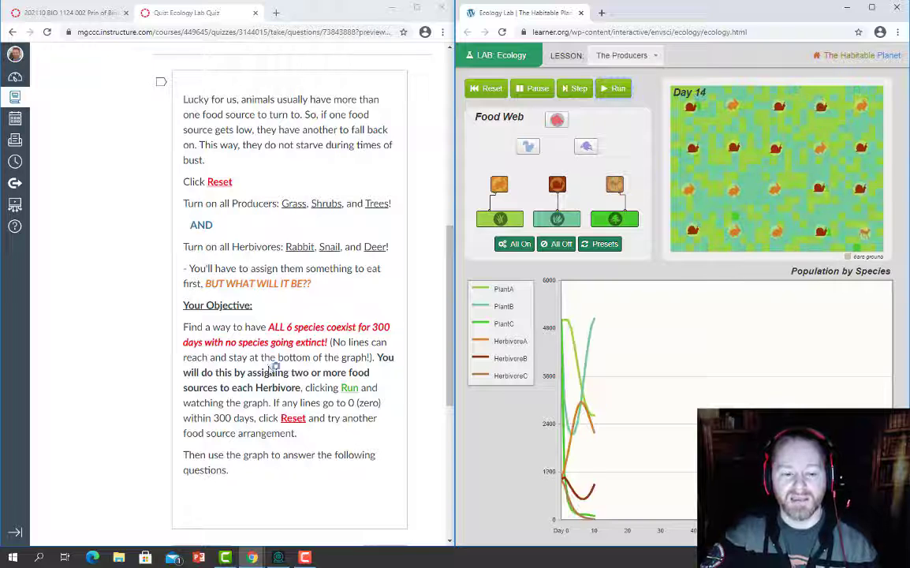
pyautogui.moveTo(268, 327); pyautogui.dragTo(329, 341)
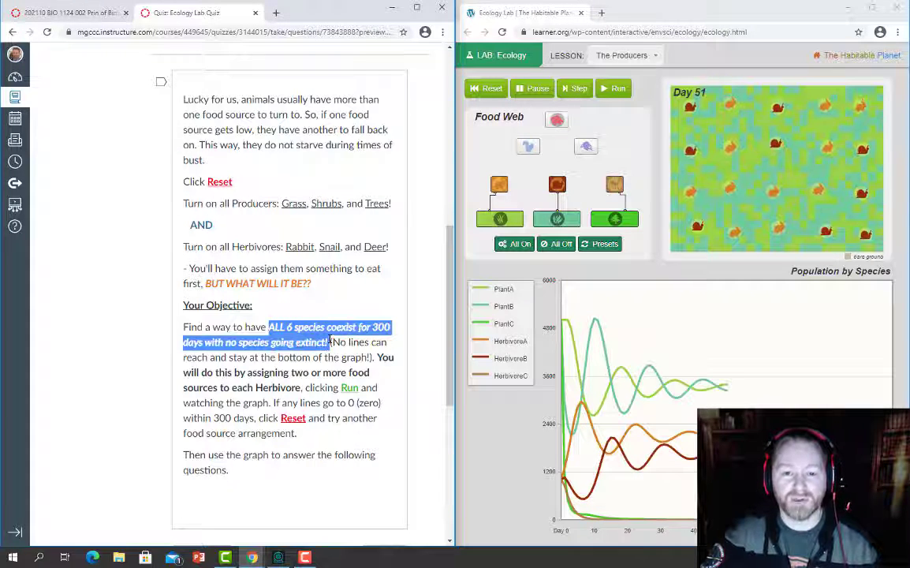
pyautogui.click(416, 348)
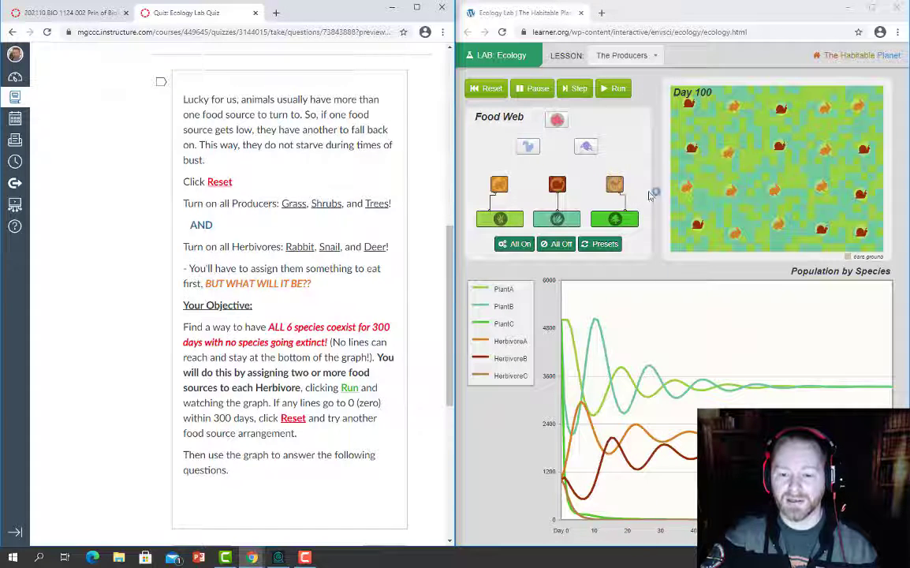
# Step: Add Plant B to Herbivore C's food sources, then reset the simulation and run it to day 100 to examine the population curves
pyautogui.click(620, 185)
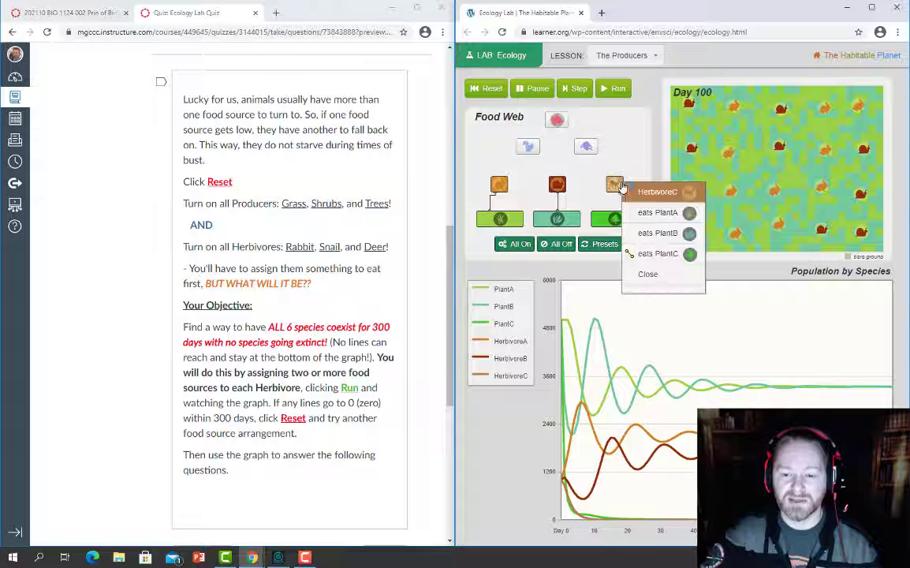
pyautogui.click(661, 235)
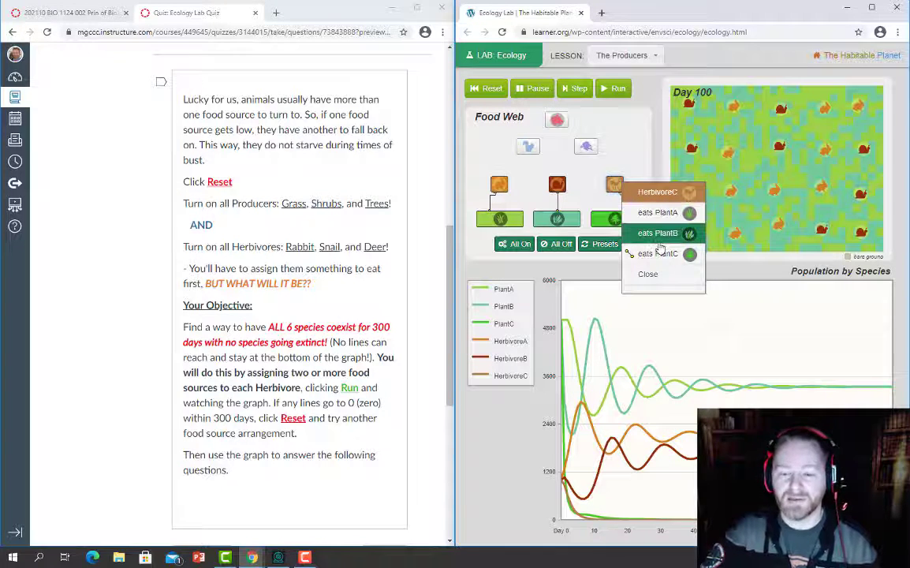
pyautogui.click(541, 158)
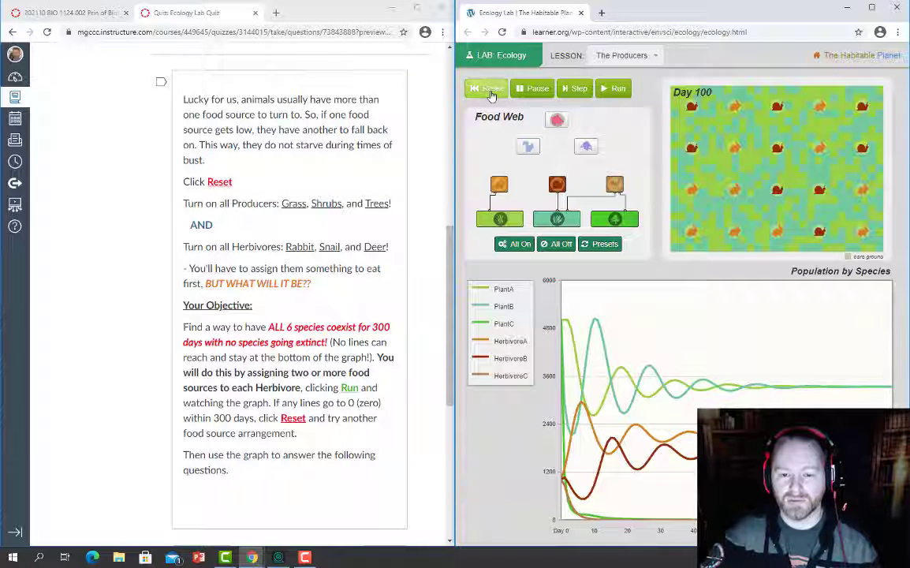
pyautogui.click(487, 89)
pyautogui.click(620, 92)
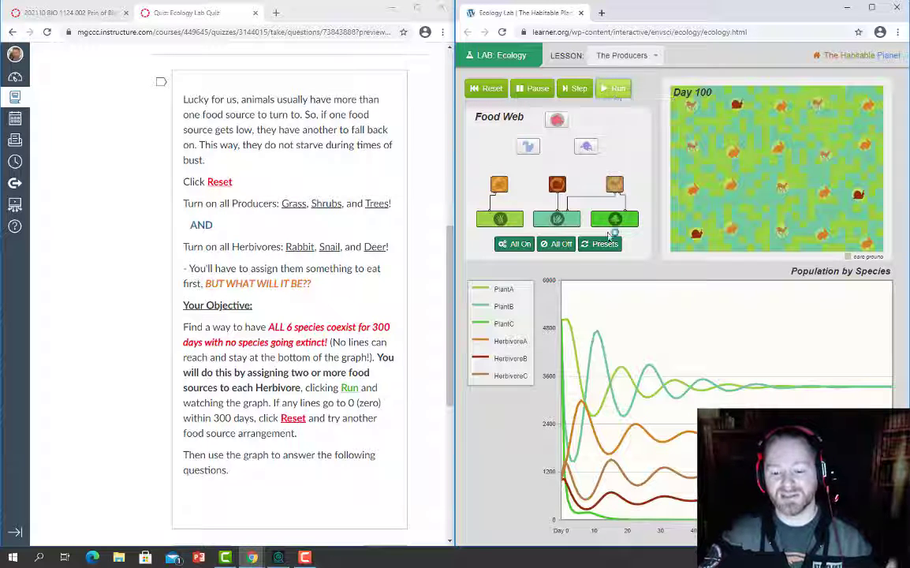
pyautogui.moveTo(635, 522)
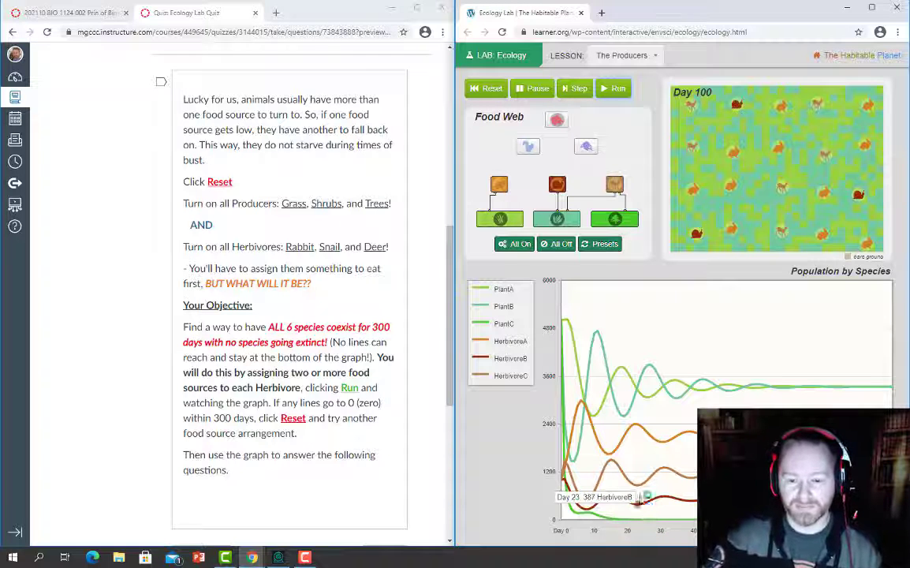
# Step: Advance past Question 5 unanswered to the nine-species exercise, and reset the simulation to day 0
pyautogui.scroll(-2, 431, 469)
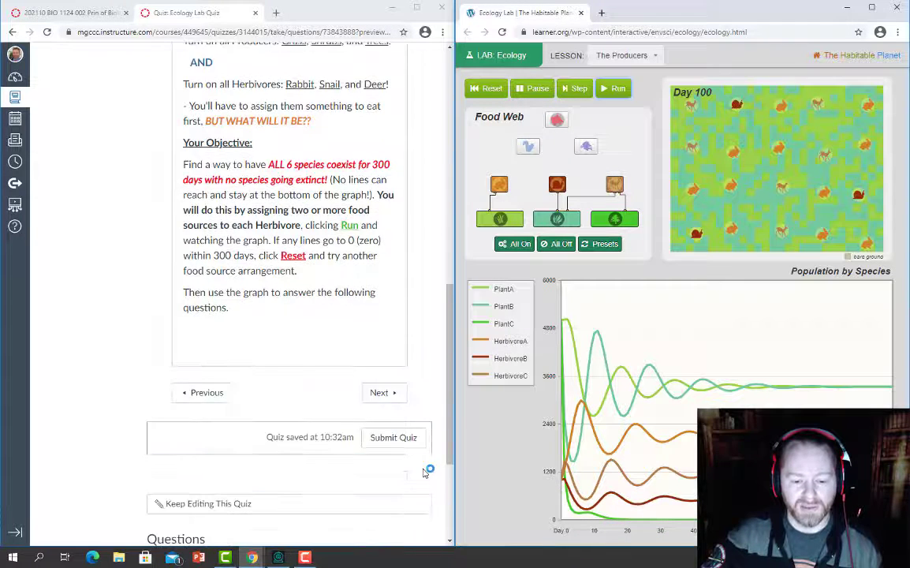
pyautogui.click(402, 392)
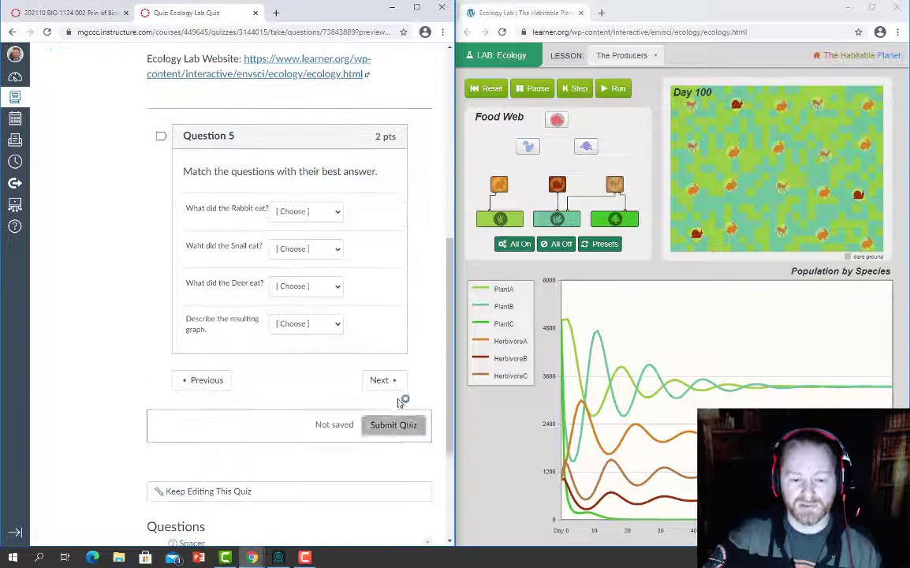
pyautogui.click(397, 382)
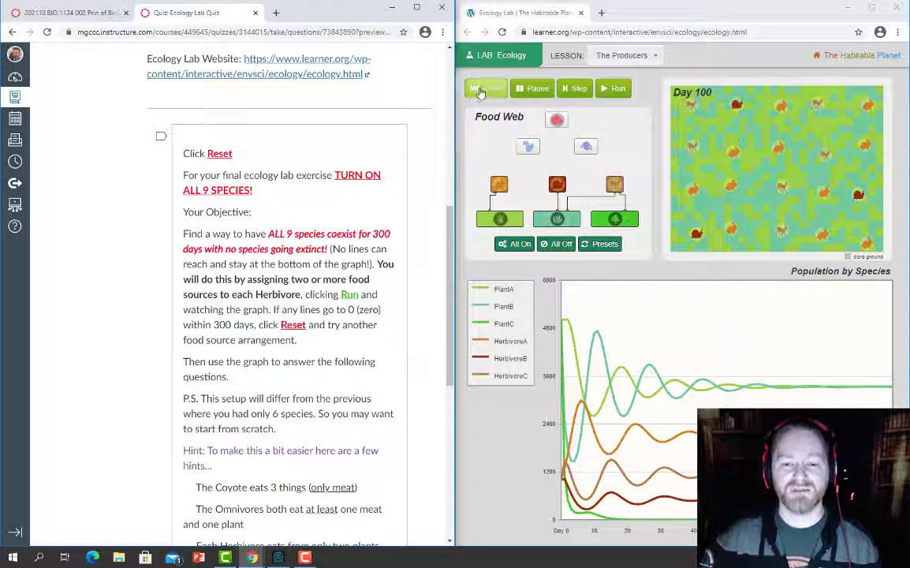
pyautogui.click(480, 90)
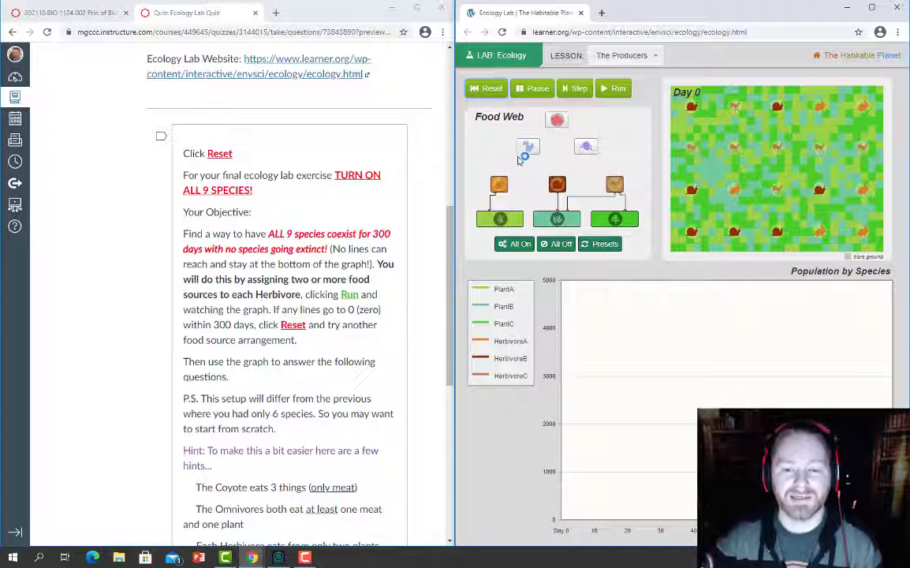
# Step: Turn on Omnivore A eating Plant A and Omnivore B eating Herbivore B in the food web
pyautogui.click(528, 147)
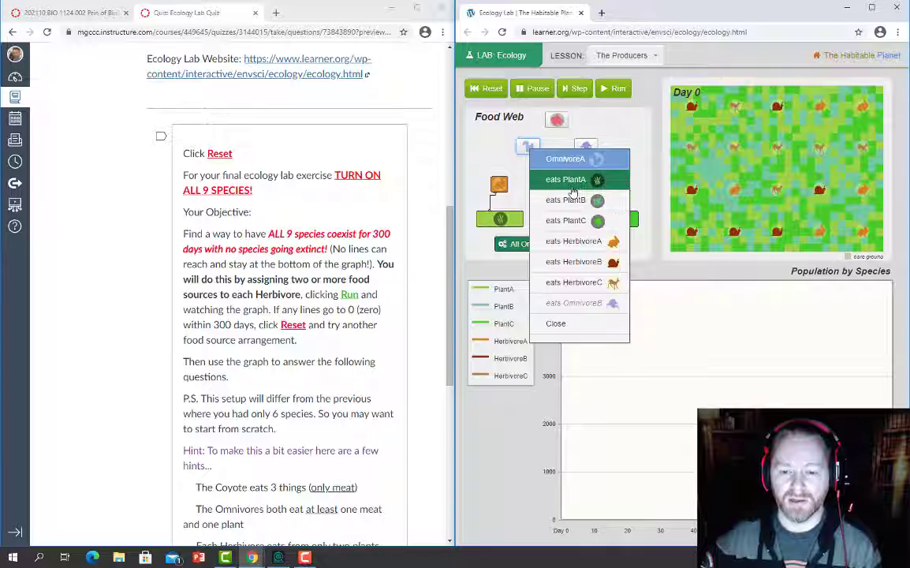
pyautogui.click(575, 201)
pyautogui.click(587, 146)
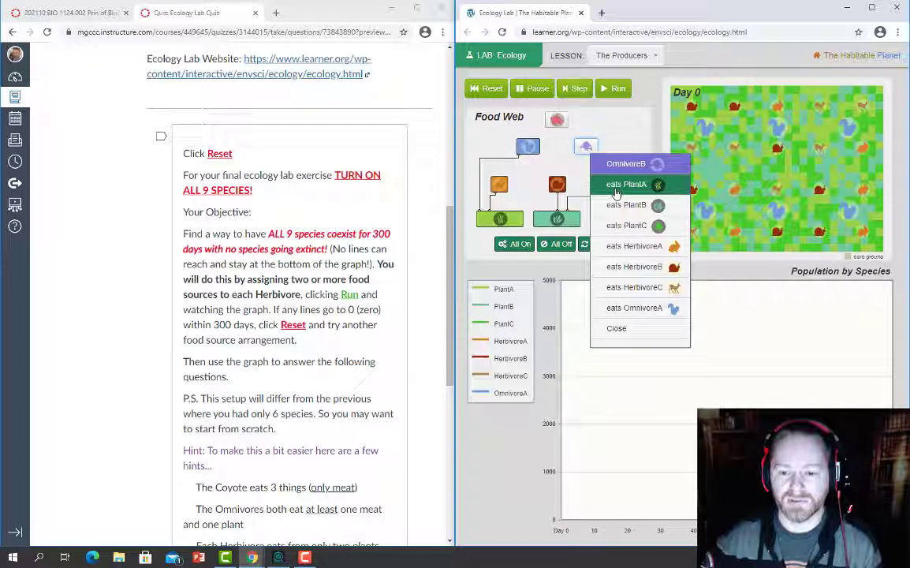
pyautogui.click(627, 267)
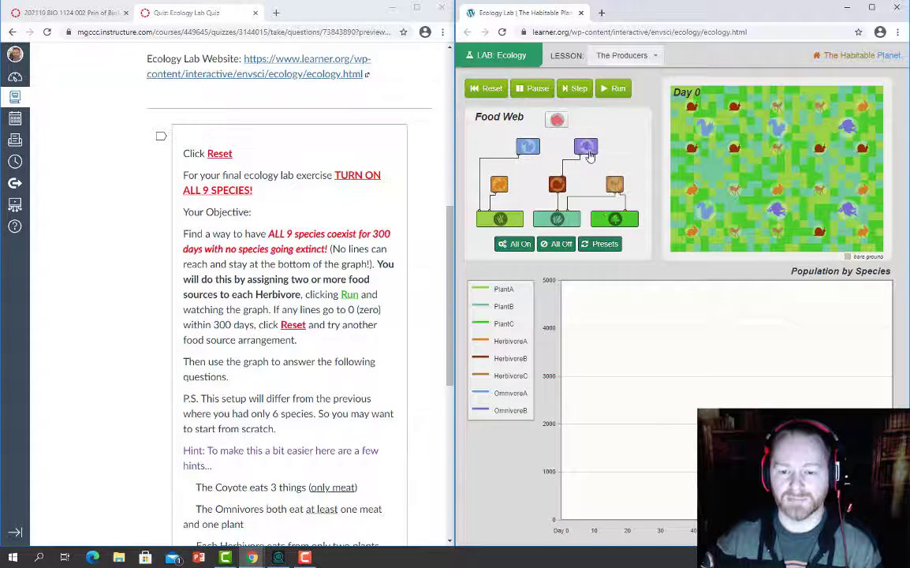
# Step: Turn on the Top Predator and set it to eat Herbivore A and Herbivore C
pyautogui.click(561, 126)
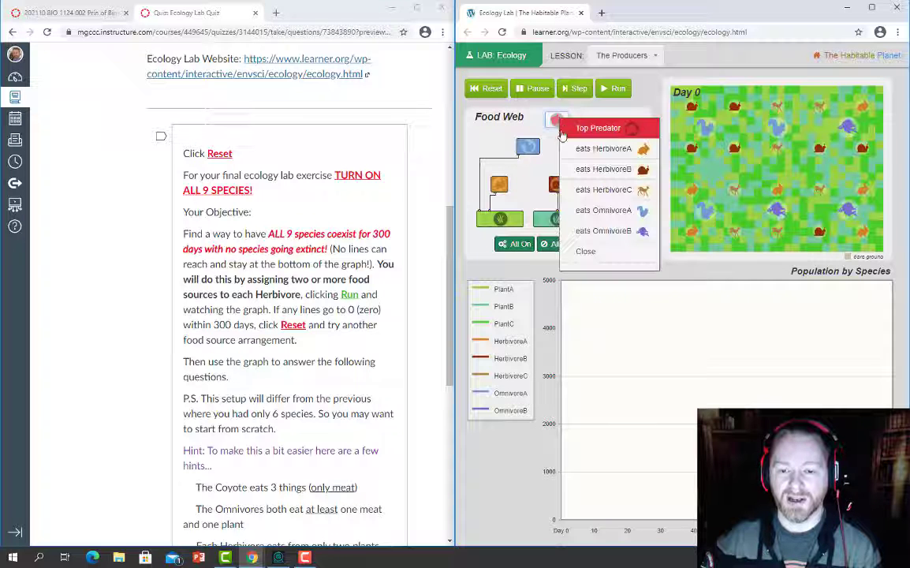
pyautogui.click(575, 131)
pyautogui.click(560, 121)
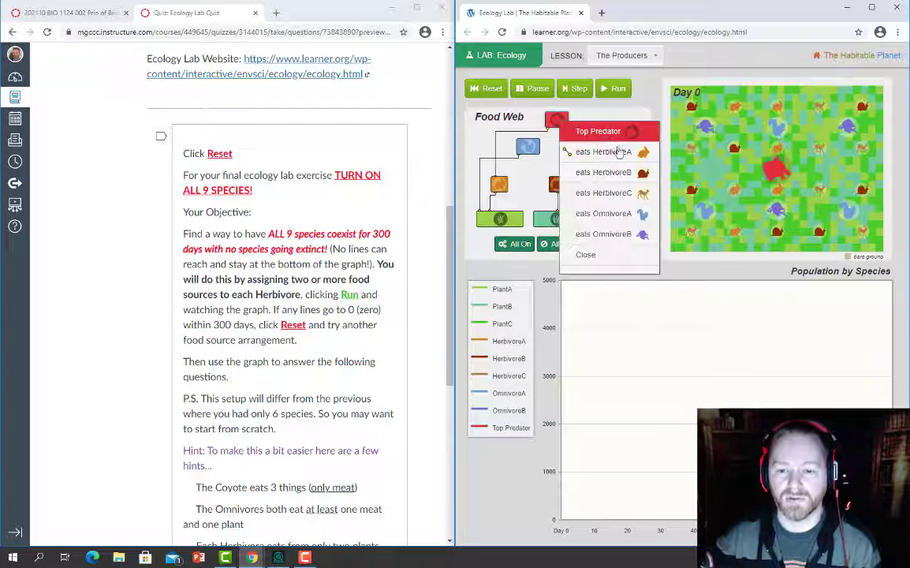
pyautogui.click(603, 150)
pyautogui.click(619, 194)
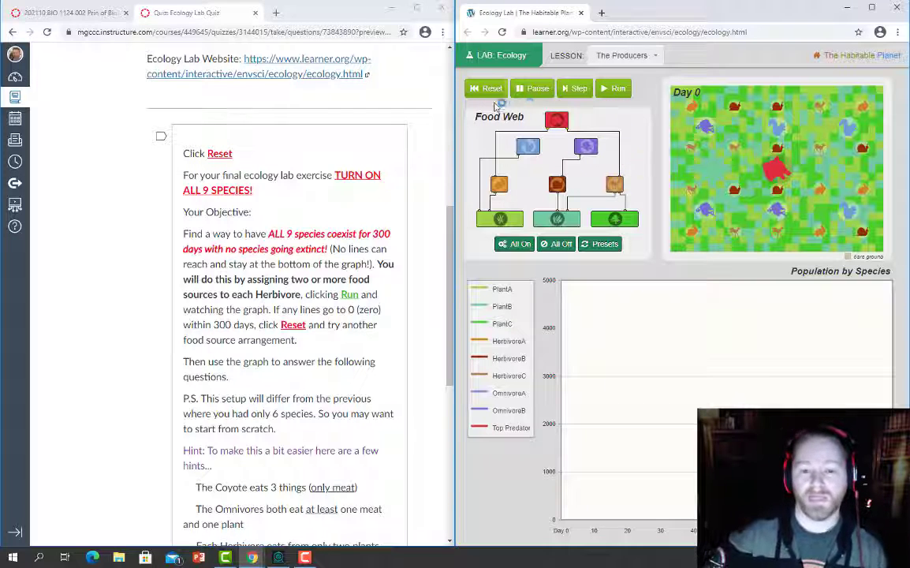
# Step: Reset the nine-species simulation, and compare the quiz's feeding hints with the Top Predator's food source options
pyautogui.click(488, 91)
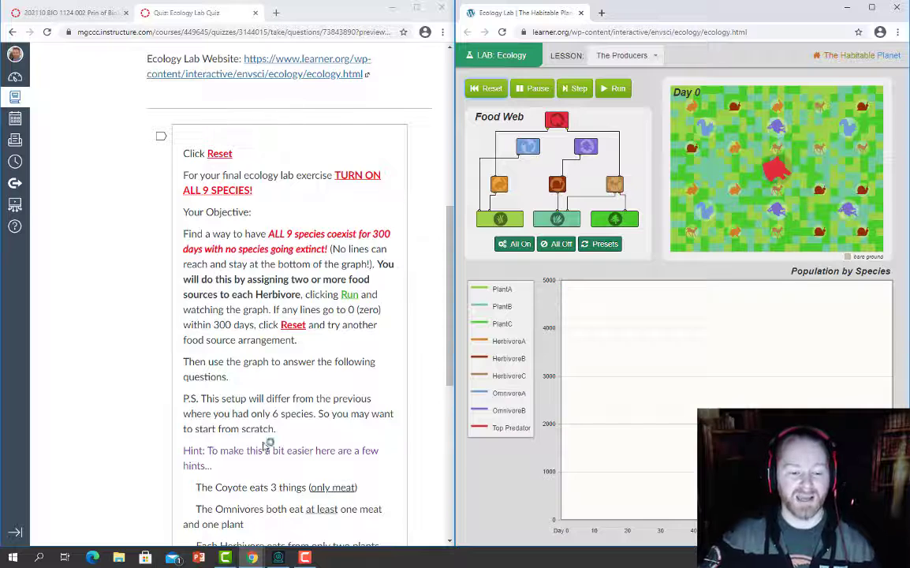
pyautogui.scroll(-3, 267, 444)
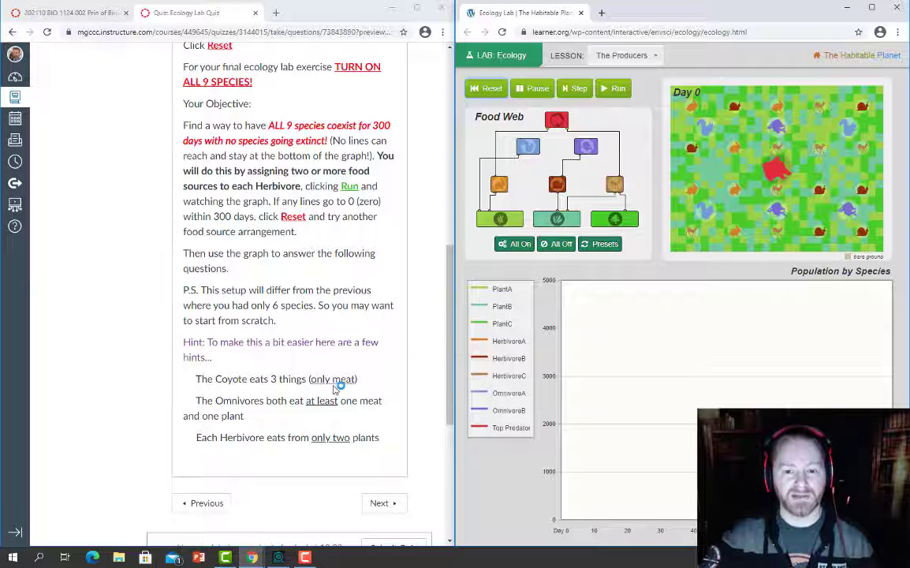
pyautogui.click(556, 123)
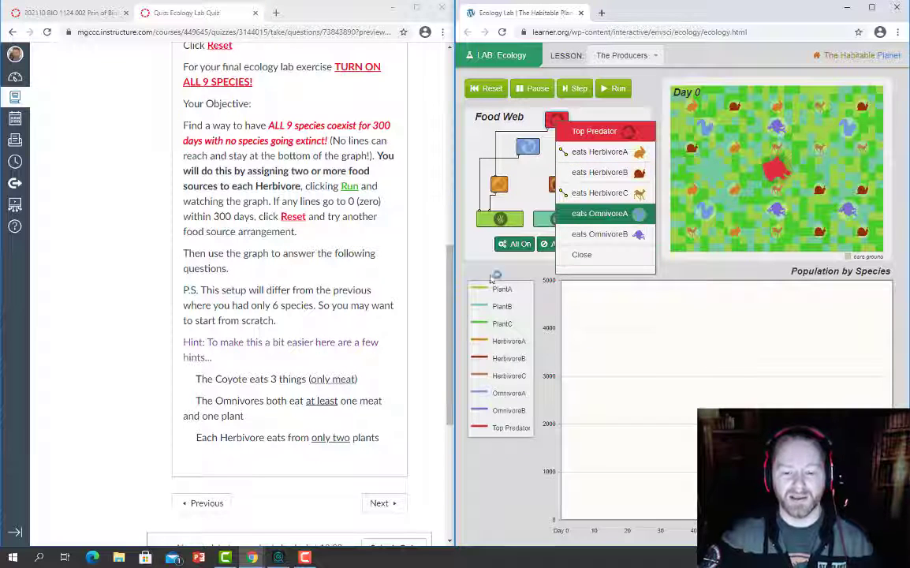
pyautogui.click(313, 500)
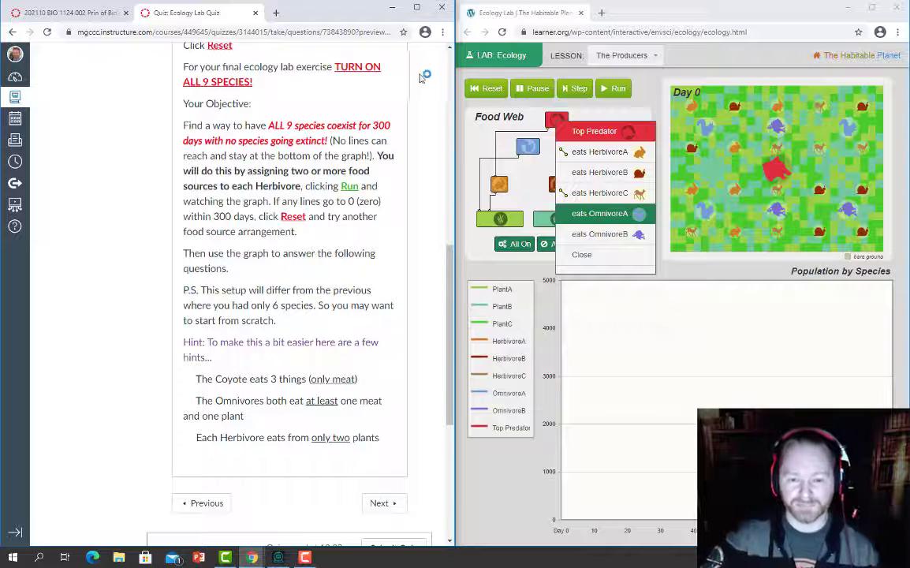
# Step: Close the Top Predator's food source options, then start the nine-species simulation and reset it to day 0
pyautogui.click(598, 83)
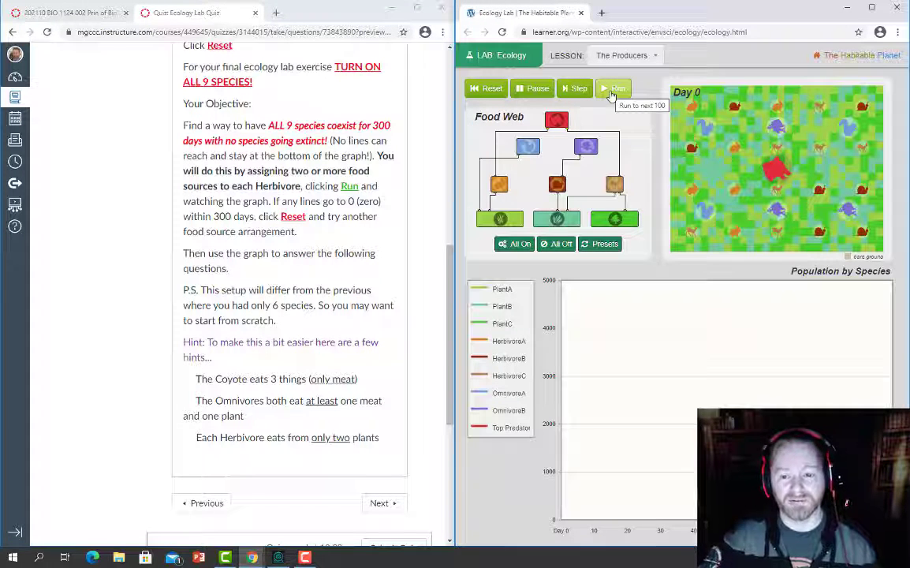
pyautogui.click(616, 89)
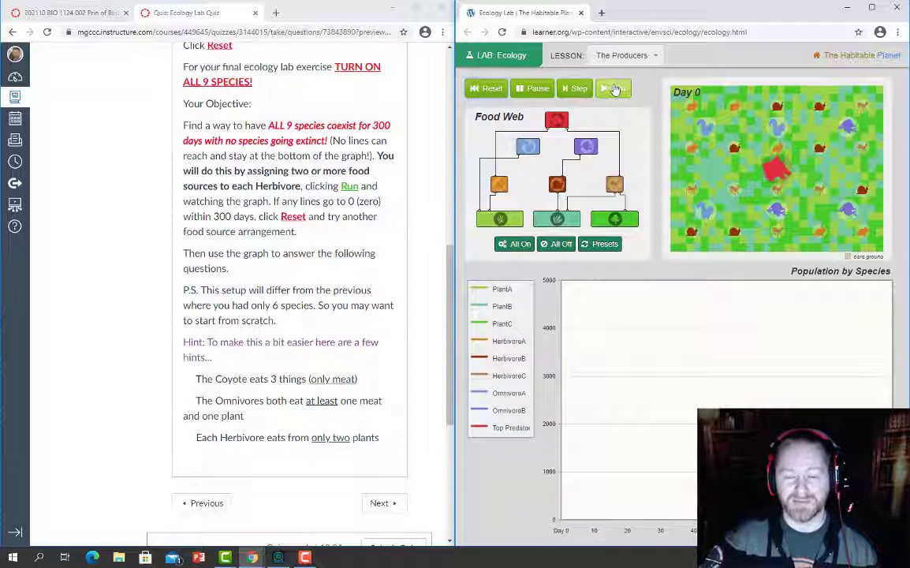
pyautogui.click(490, 90)
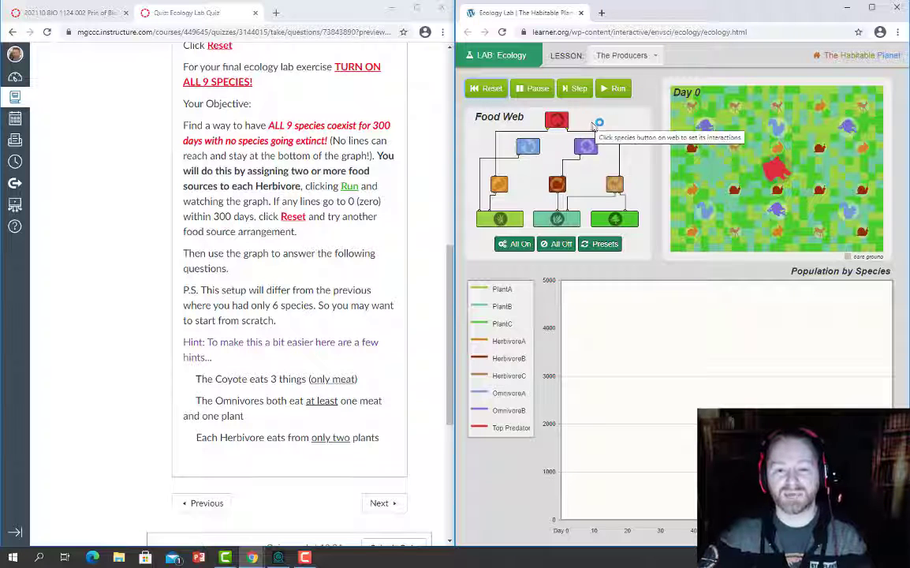
# Step: Advance to Question 6, review its matching questions, and return to the quiz instructions at the start of the page
pyautogui.scroll(-3, 424, 429)
pyautogui.scroll(-1, 424, 429)
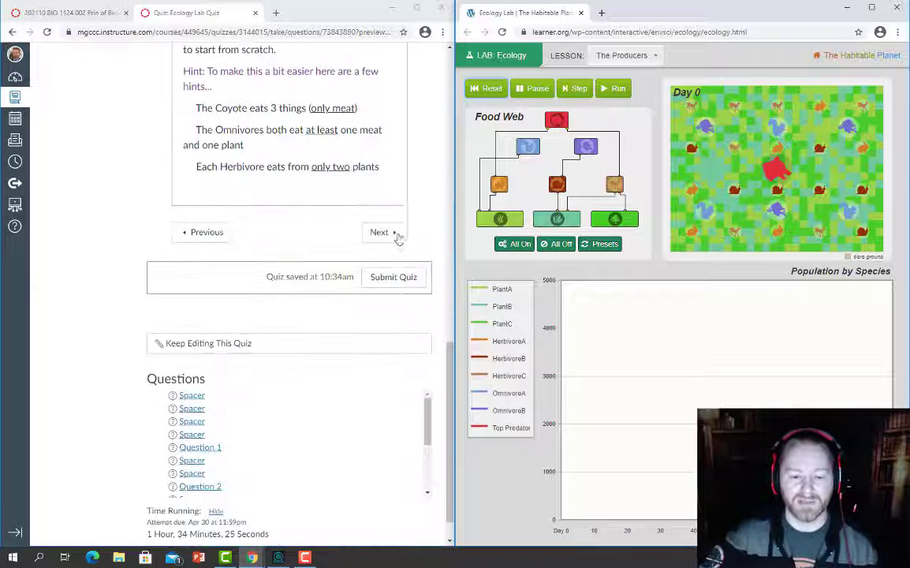
pyautogui.click(394, 235)
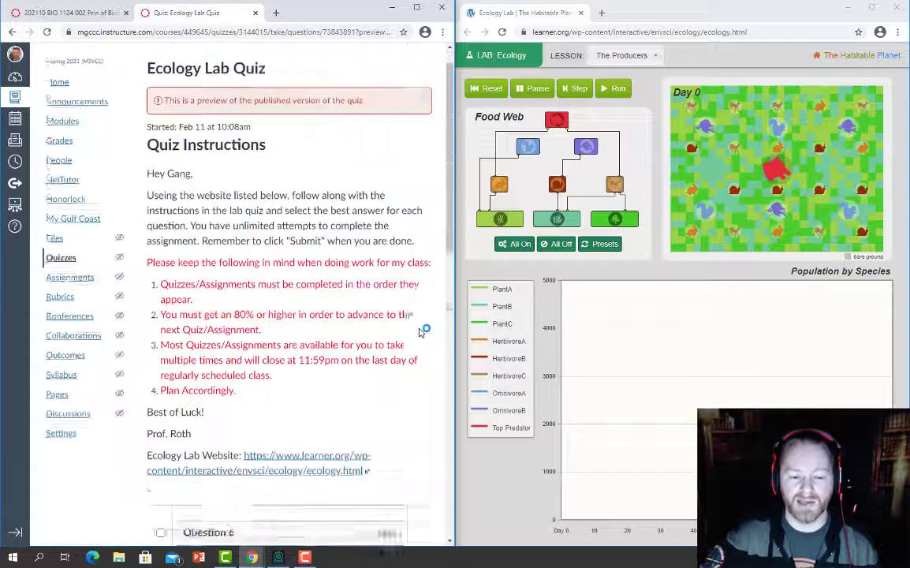
pyautogui.scroll(-2, 422, 335)
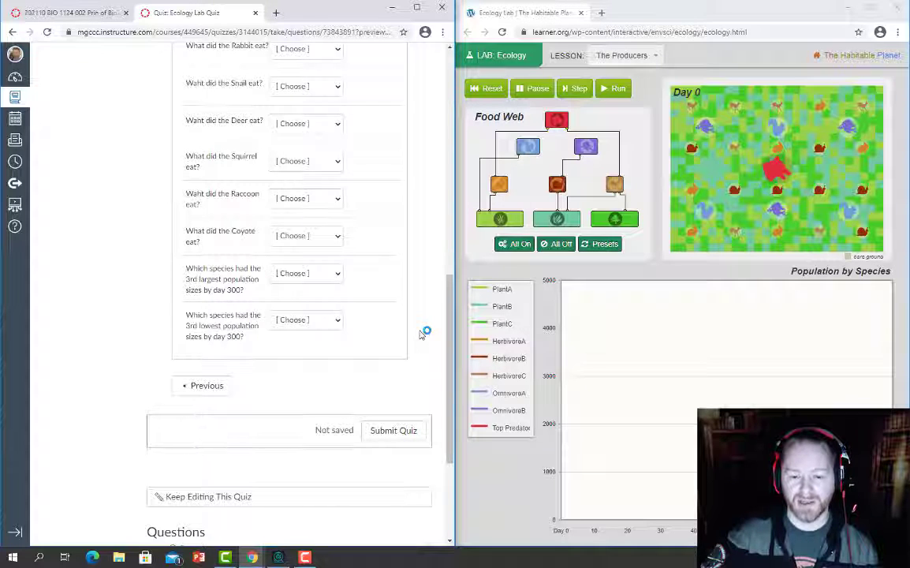
pyautogui.scroll(5, 422, 334)
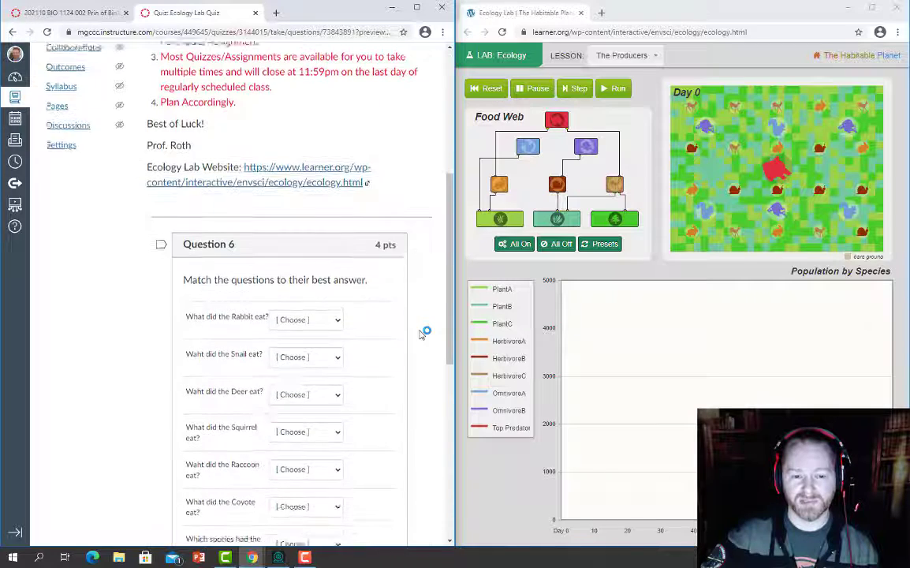
pyautogui.scroll(4, 422, 334)
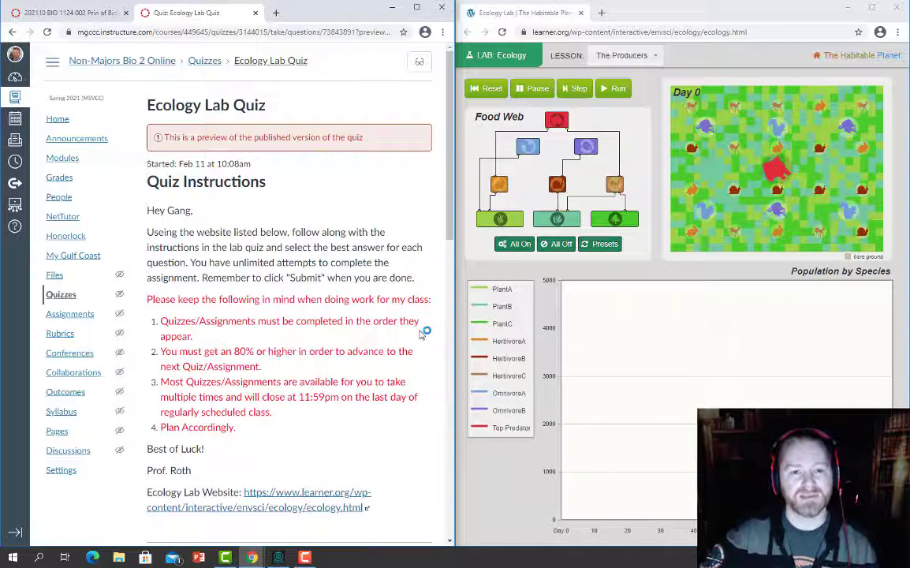